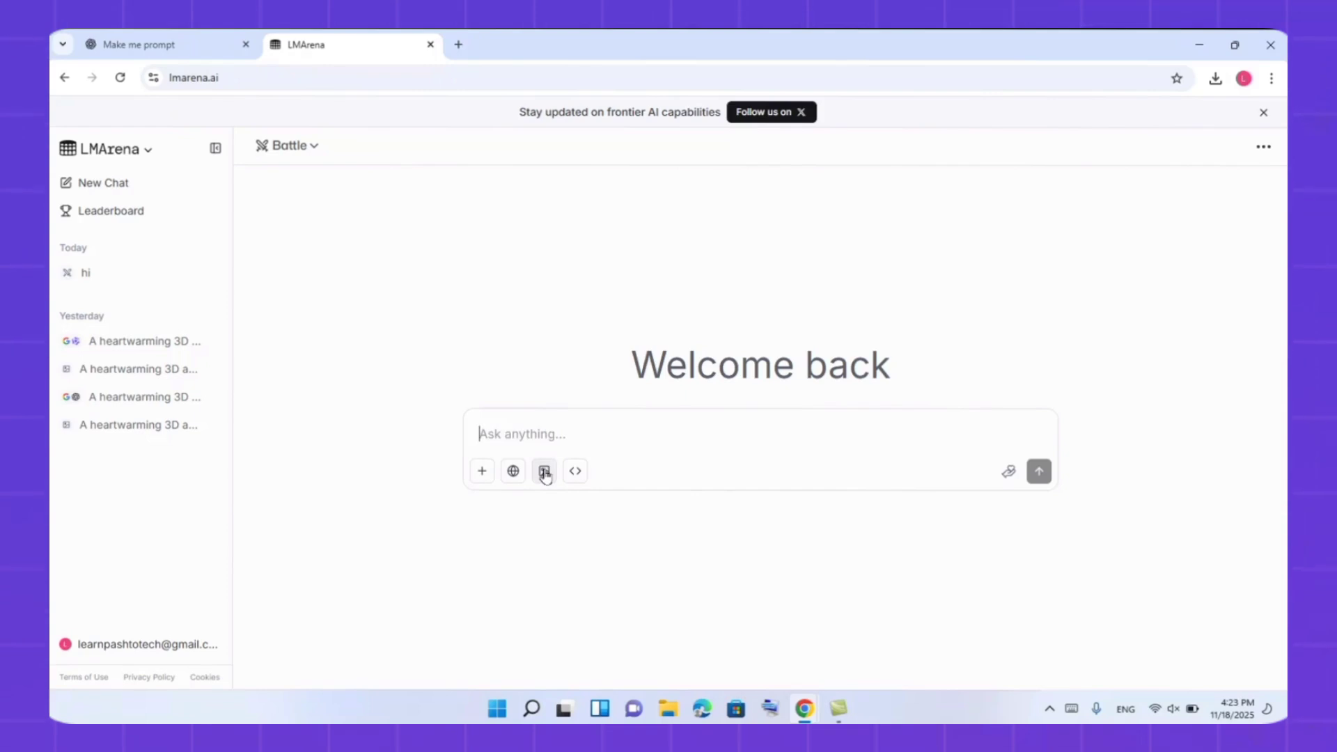
Switch to image generation and submit the copied prompt for a 3D animated boy walking through a bright forest with his loyal dog
{"action": "left_click", "coordinate": [544, 471]}
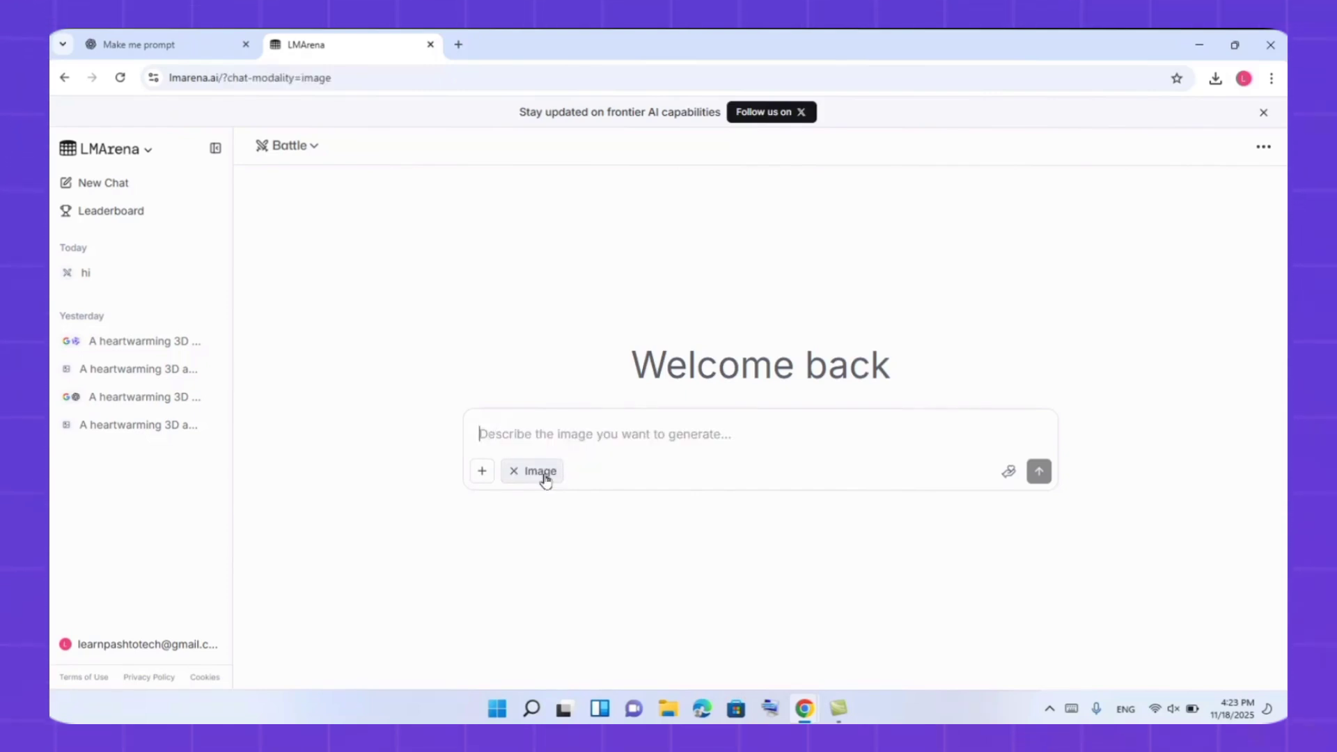
{"action": "left_click", "coordinate": [516, 433]}
{"action": "right_click", "coordinate": [516, 433]}
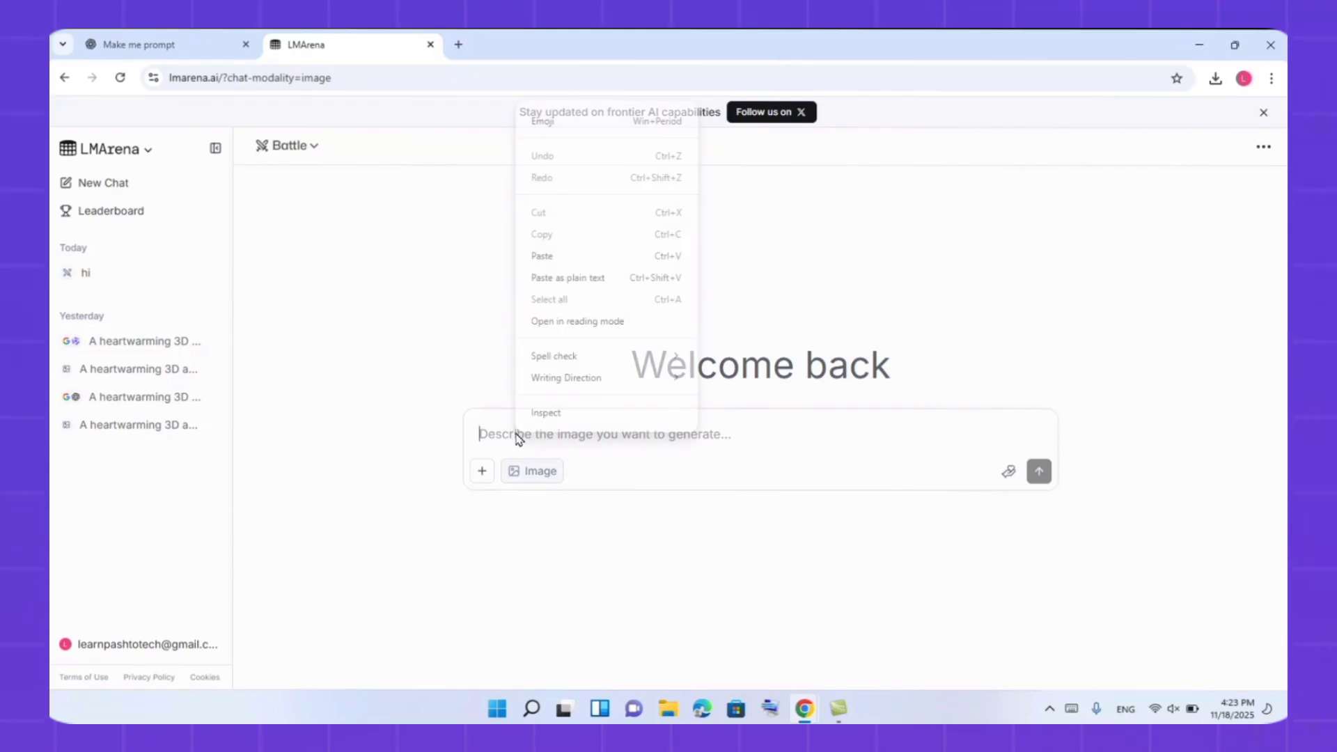
{"action": "left_click", "coordinate": [557, 255]}
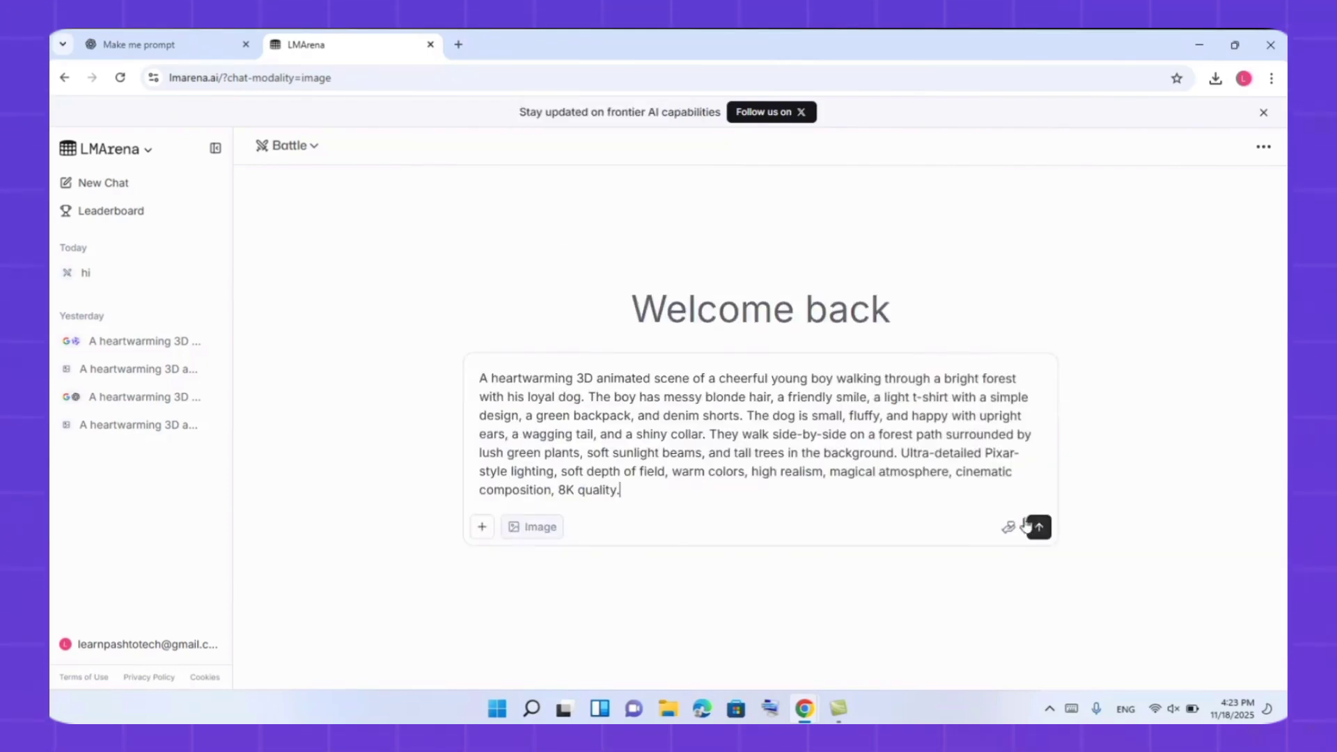
{"action": "left_click", "coordinate": [1038, 529]}
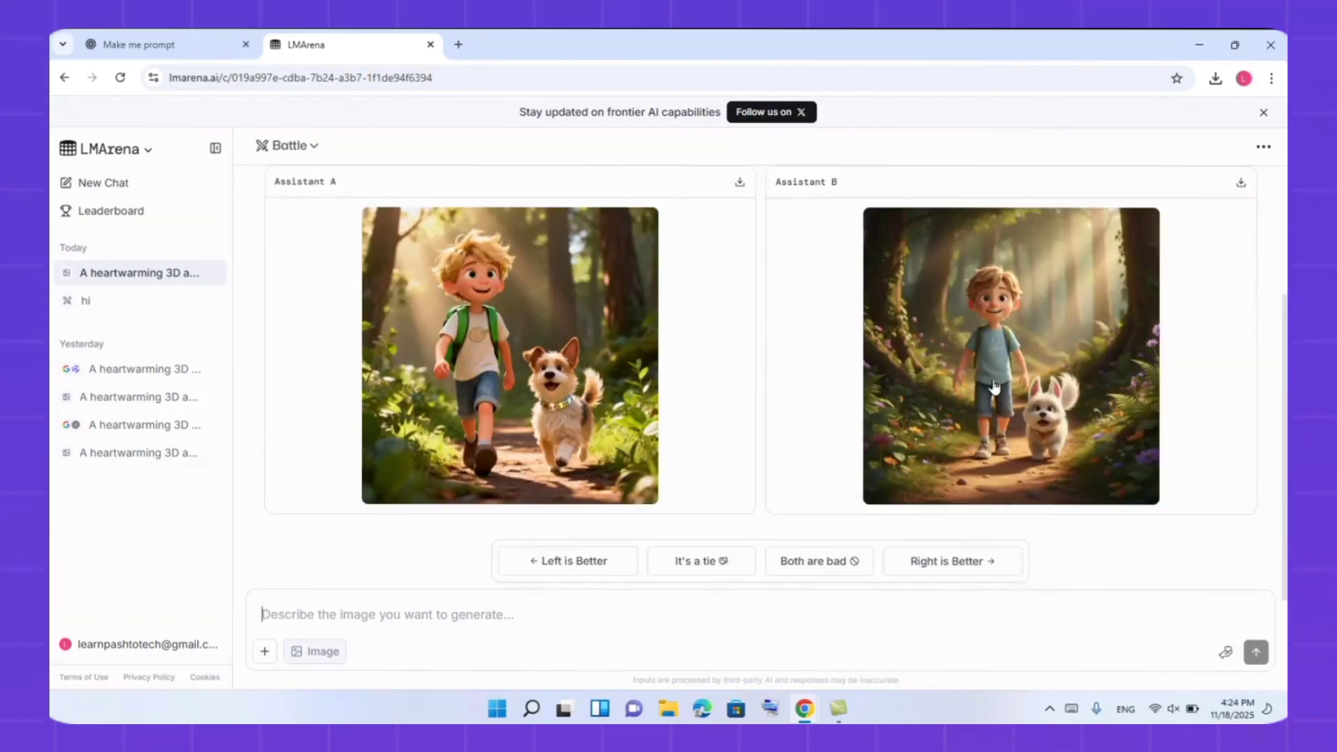
Preview Assistant A's generated image at full size and download it
{"action": "left_click", "coordinate": [490, 412]}
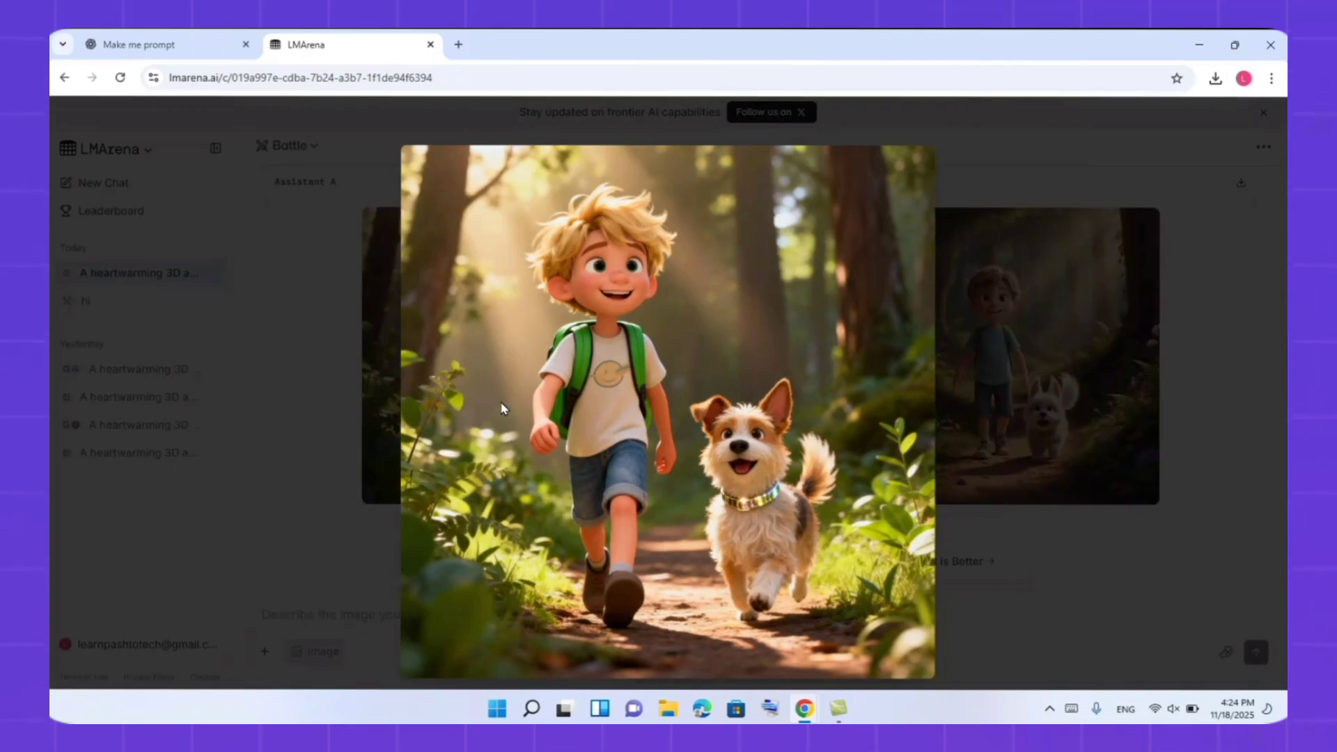
{"action": "left_click", "coordinate": [978, 335]}
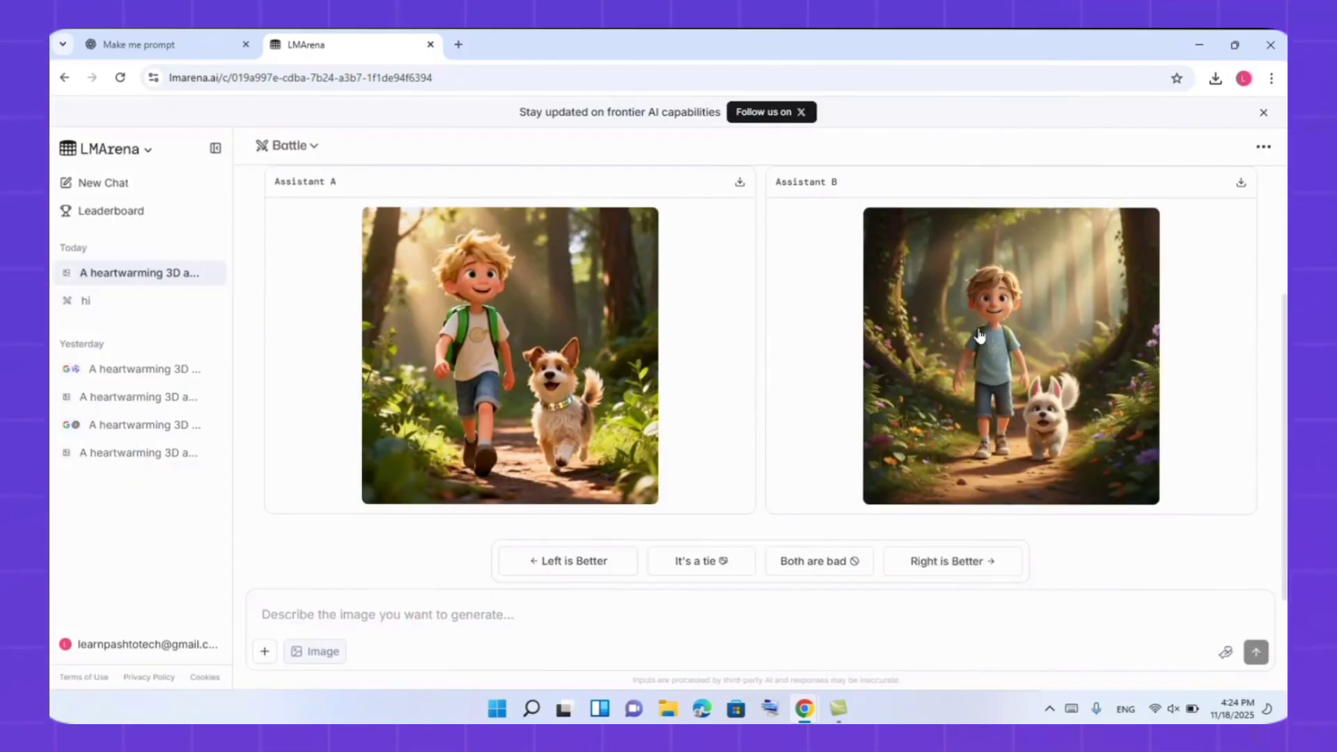
{"action": "left_click", "coordinate": [739, 186]}
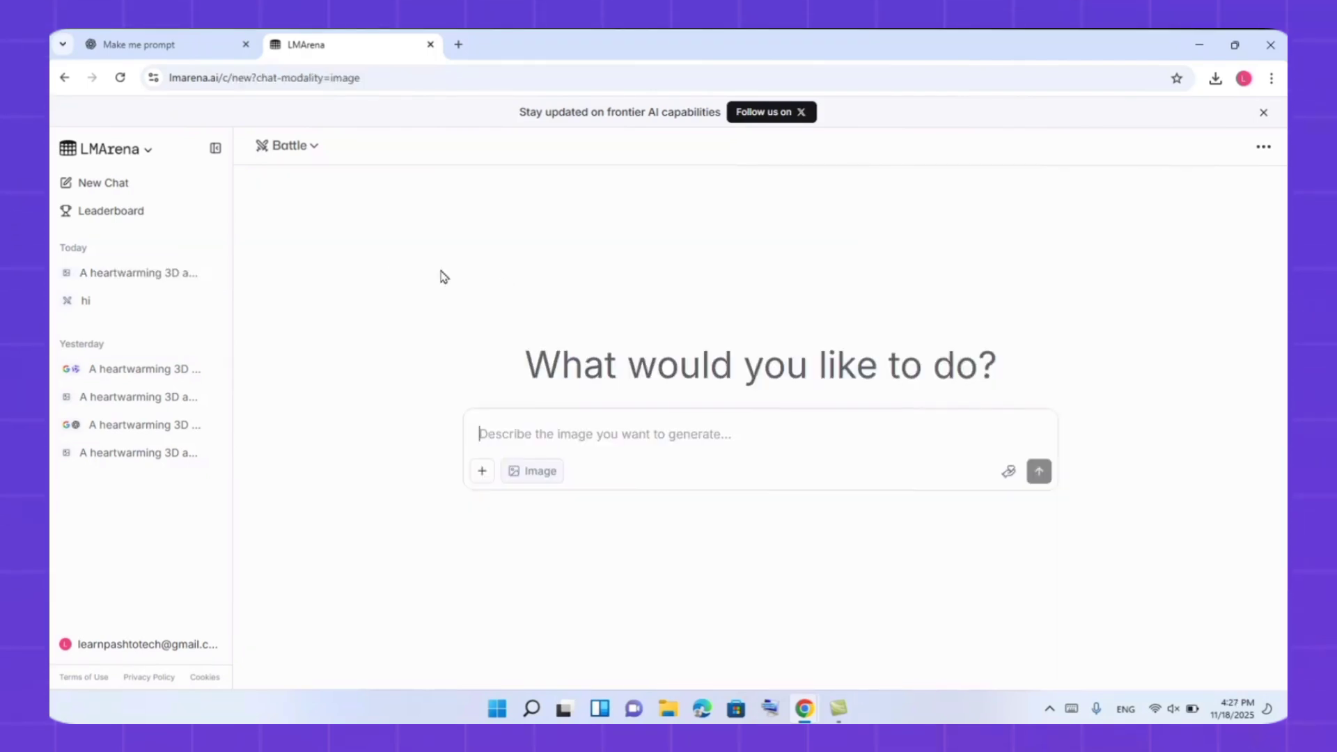
Set the new chat to Side by Side mode comparing imagen-4.0-fast-generate-001 with qwen-image-prompt-extend
{"action": "left_click", "coordinate": [312, 147]}
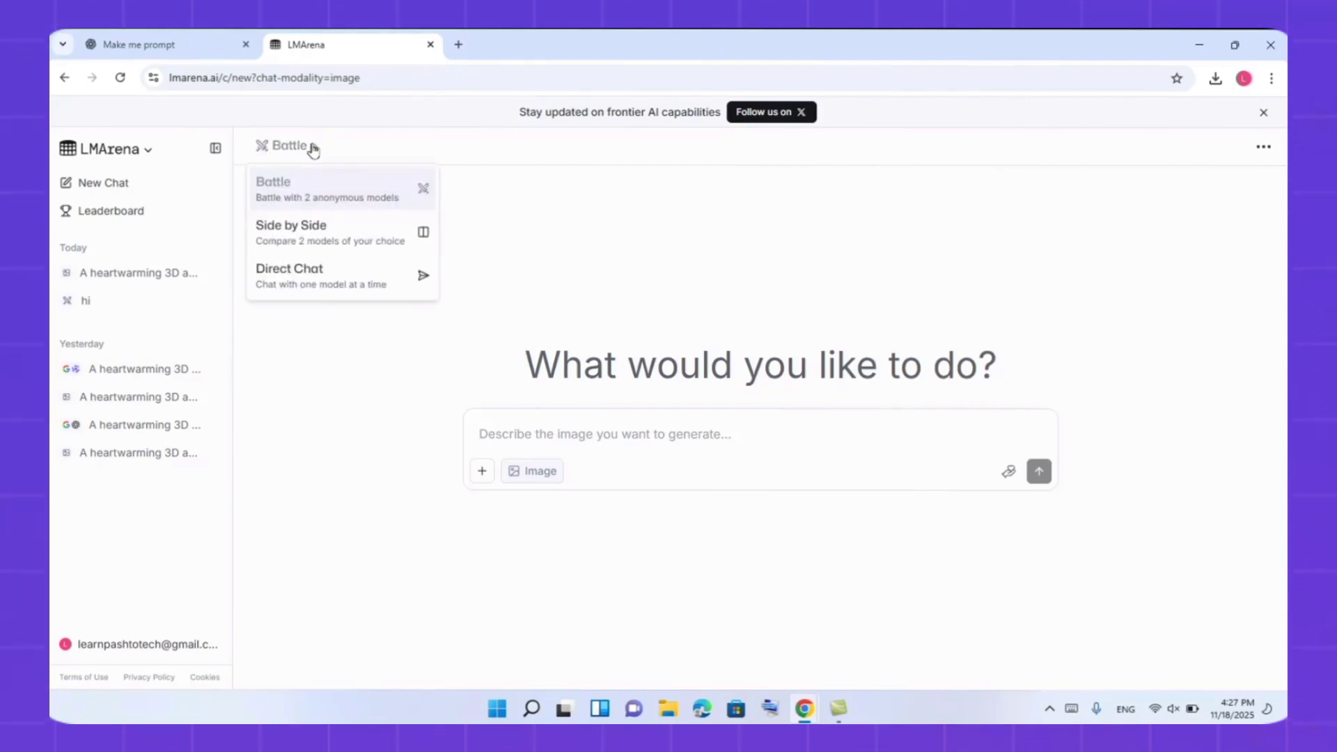
{"action": "left_click", "coordinate": [365, 239]}
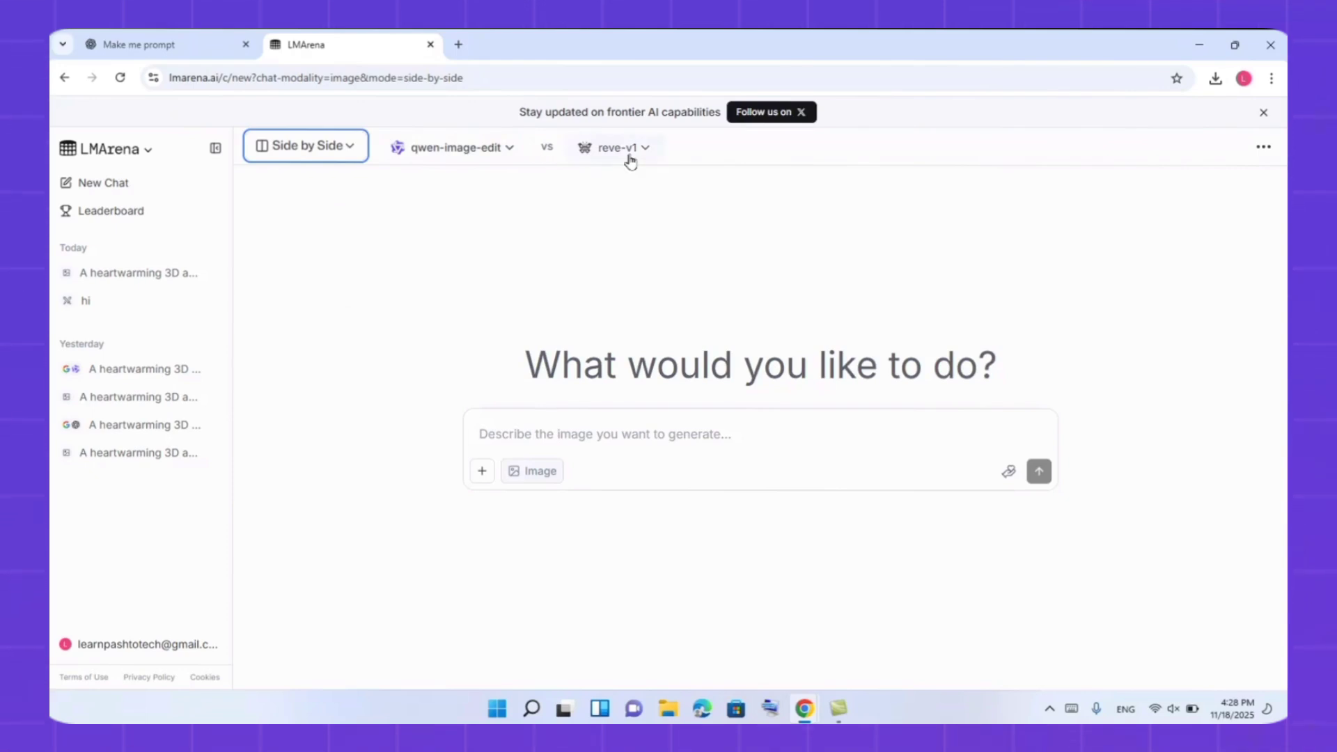
{"action": "left_click", "coordinate": [504, 156]}
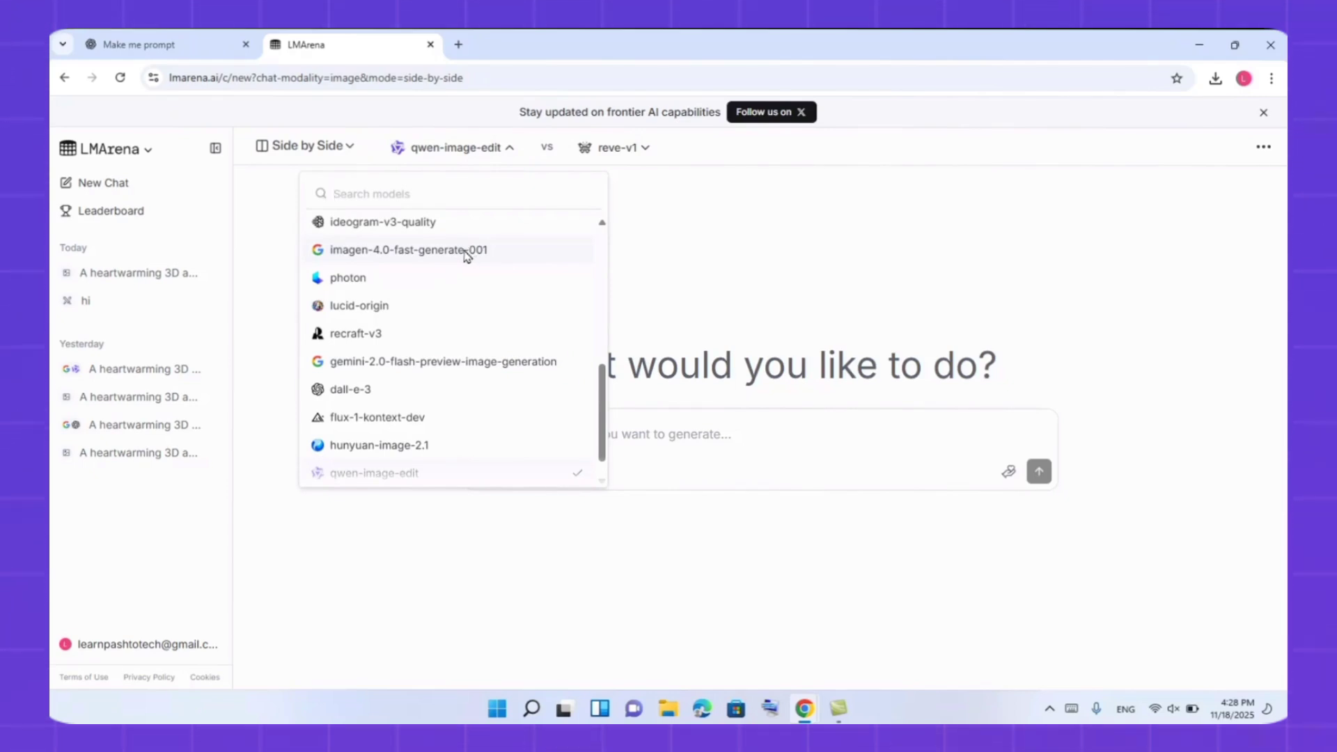
{"action": "left_click", "coordinate": [465, 252]}
{"action": "left_click", "coordinate": [704, 149]}
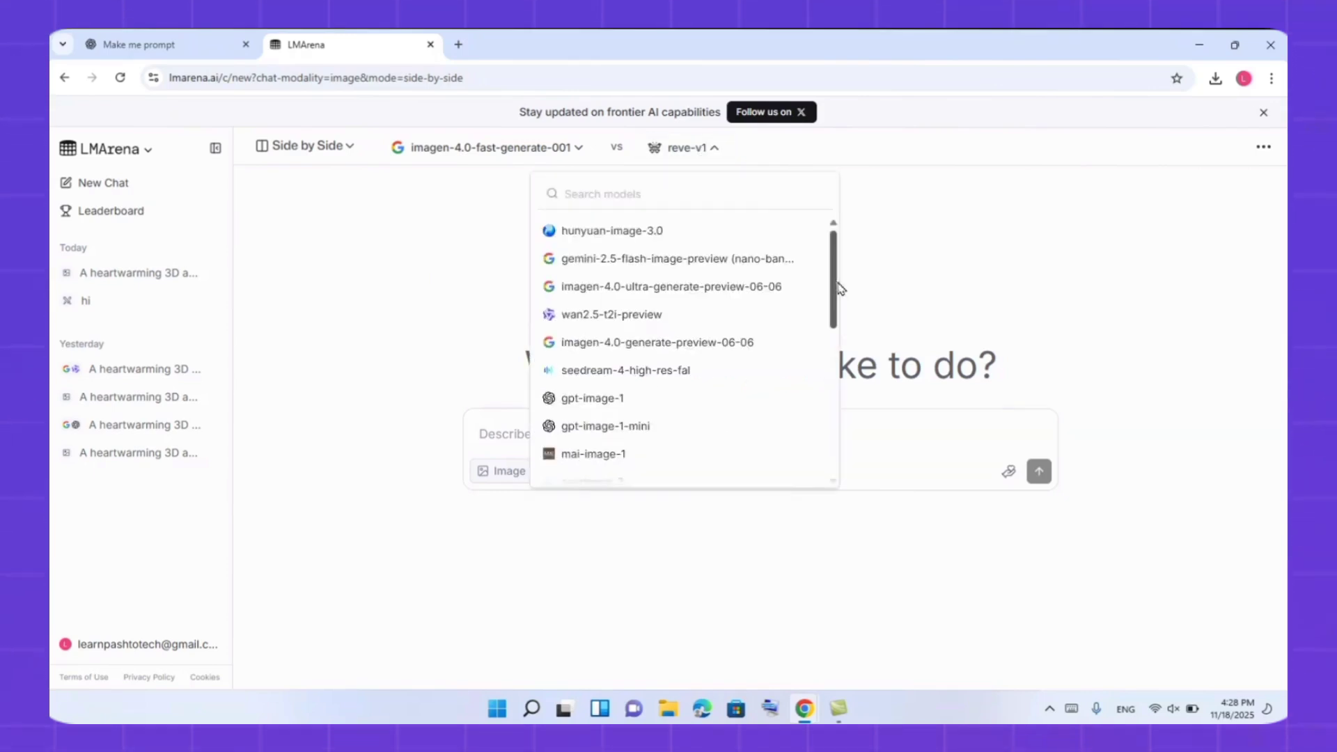
{"action": "scroll", "coordinate": [836, 288], "scroll_direction": "down", "scroll_amount": 3}
{"action": "left_click", "coordinate": [669, 341]}
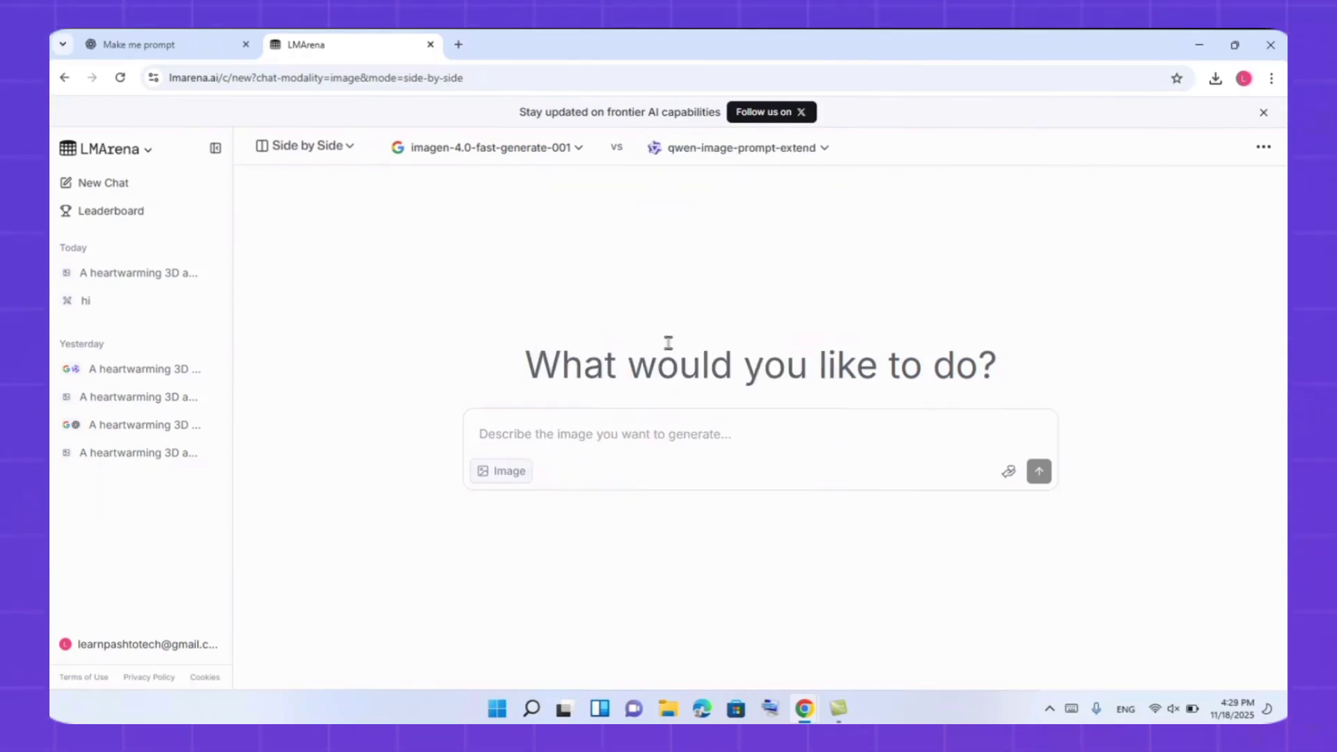
Paste and submit the copied prompt for a magical 3D scene of the boy and dog sitting on a fallen tree
{"action": "right_click", "coordinate": [525, 441]}
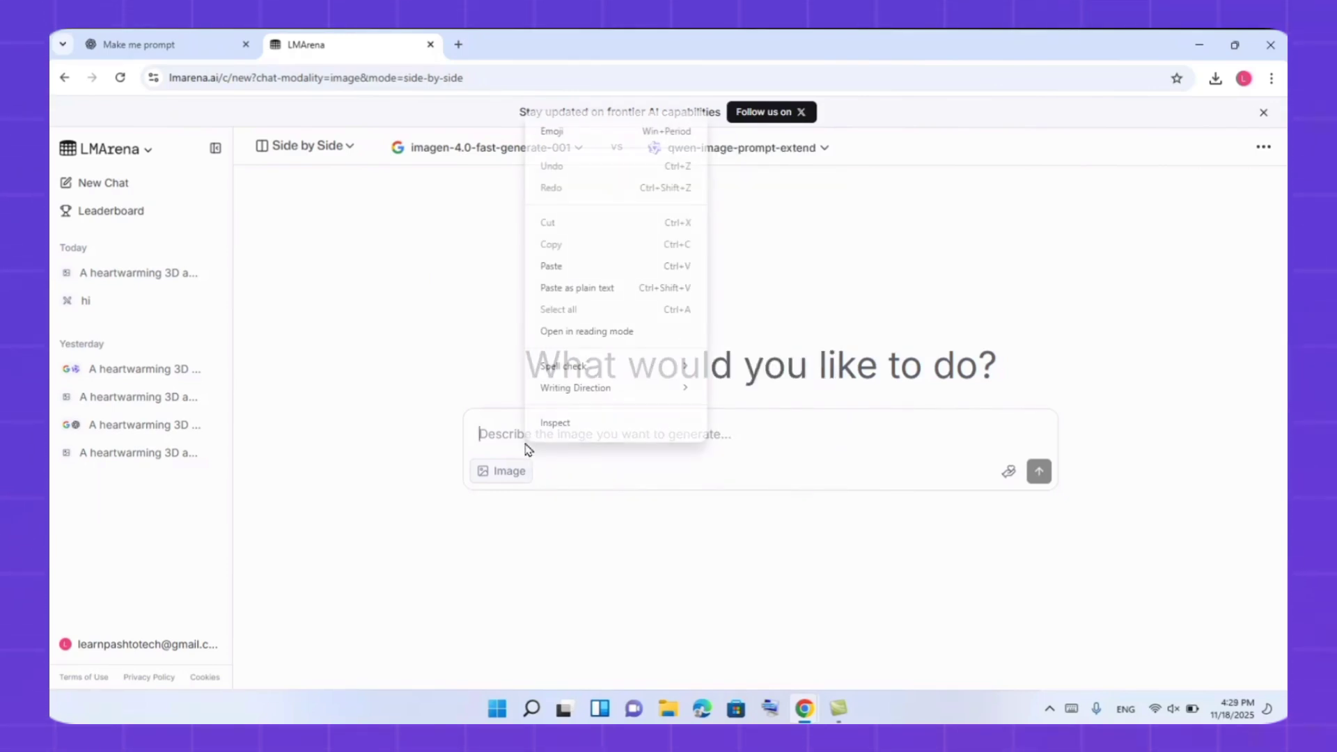
{"action": "left_click", "coordinate": [603, 278]}
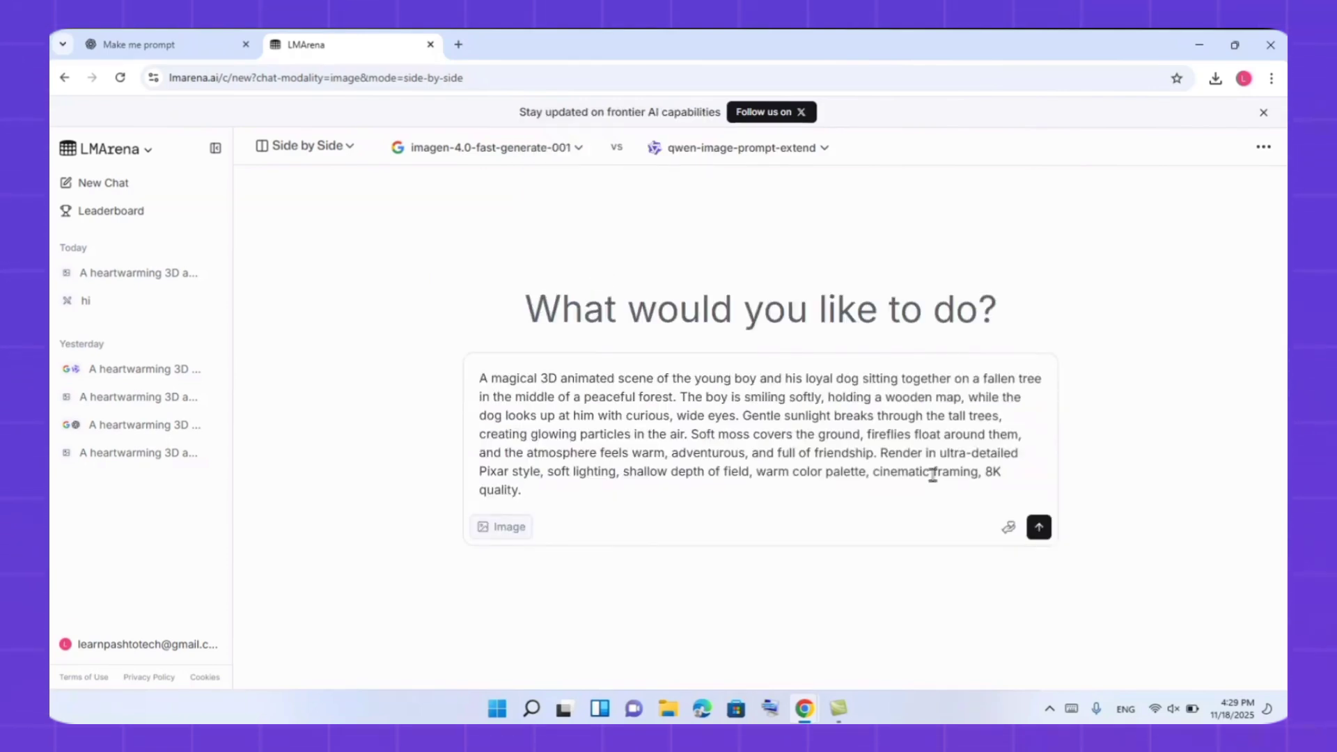
{"action": "left_click", "coordinate": [1039, 529]}
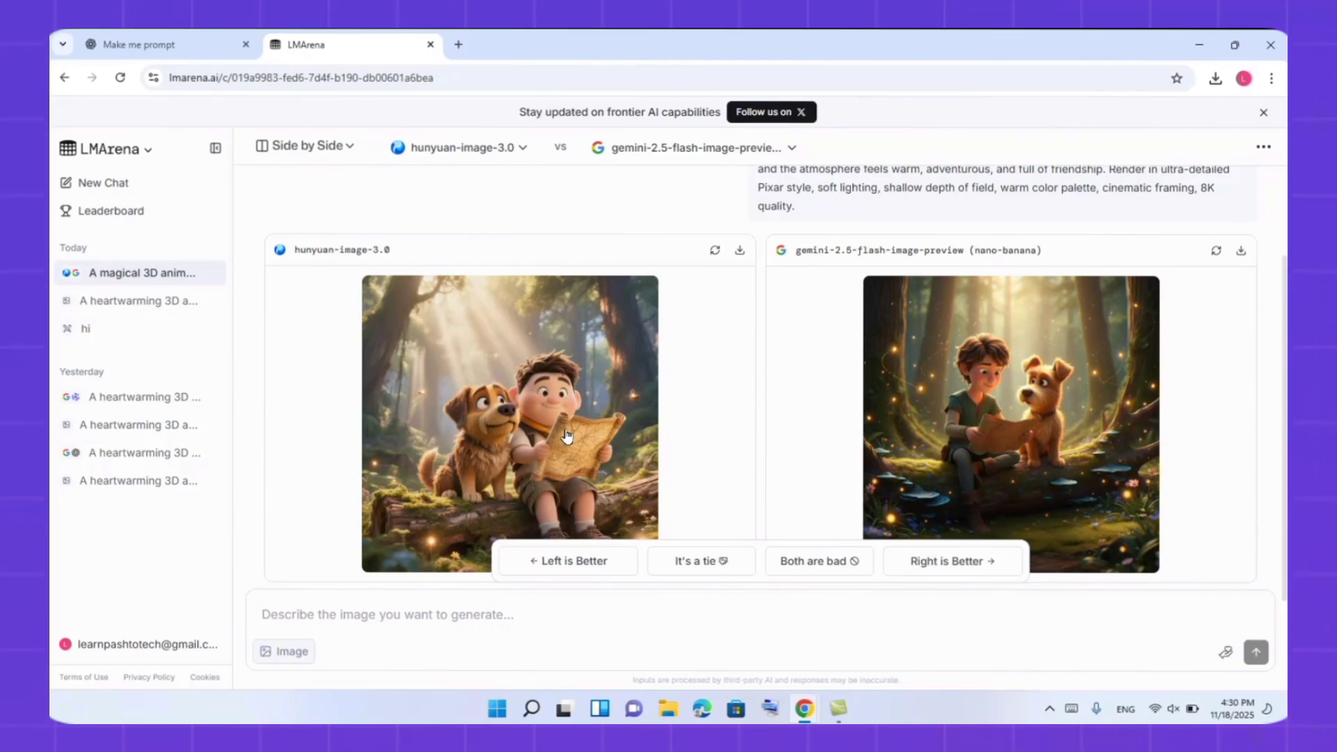
Preview the hunyuan-image-3.0 result at full size, close it and vote Right is Better
{"action": "left_click", "coordinate": [568, 434]}
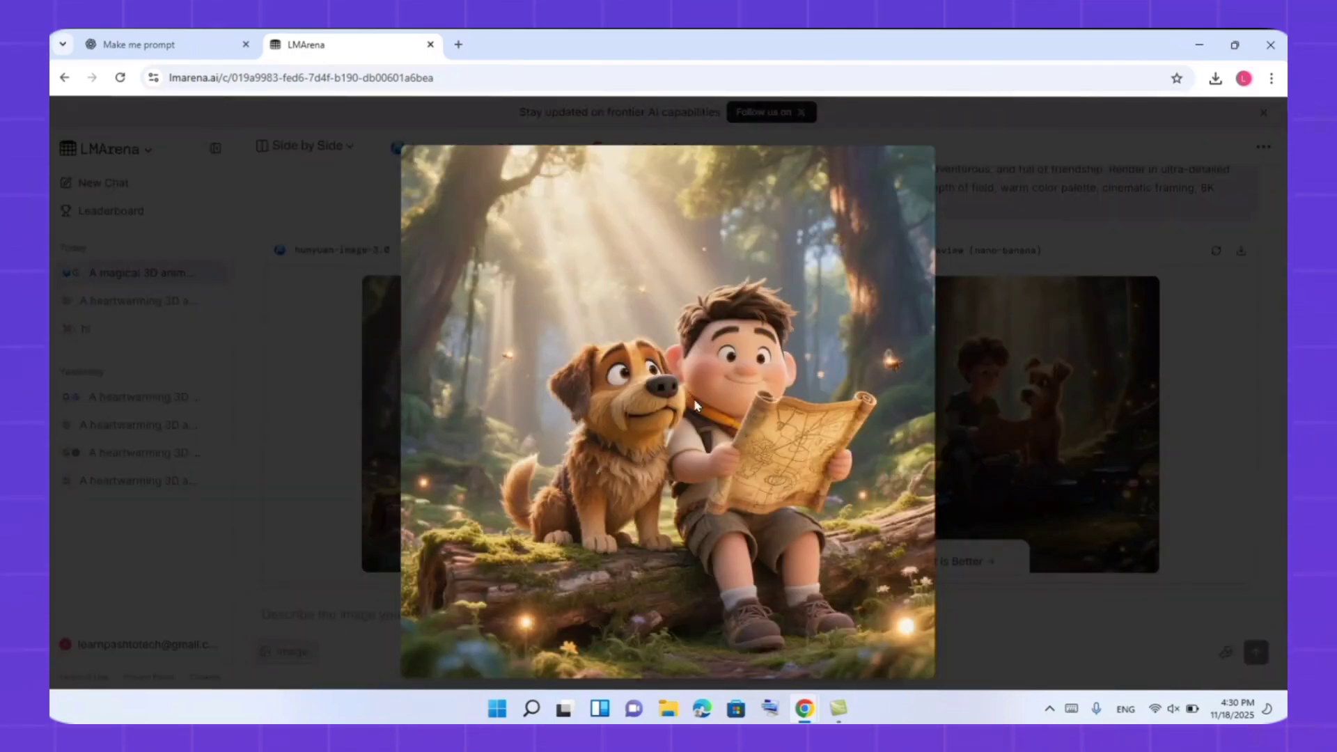
{"action": "left_click", "coordinate": [337, 441]}
{"action": "left_click", "coordinate": [929, 575]}
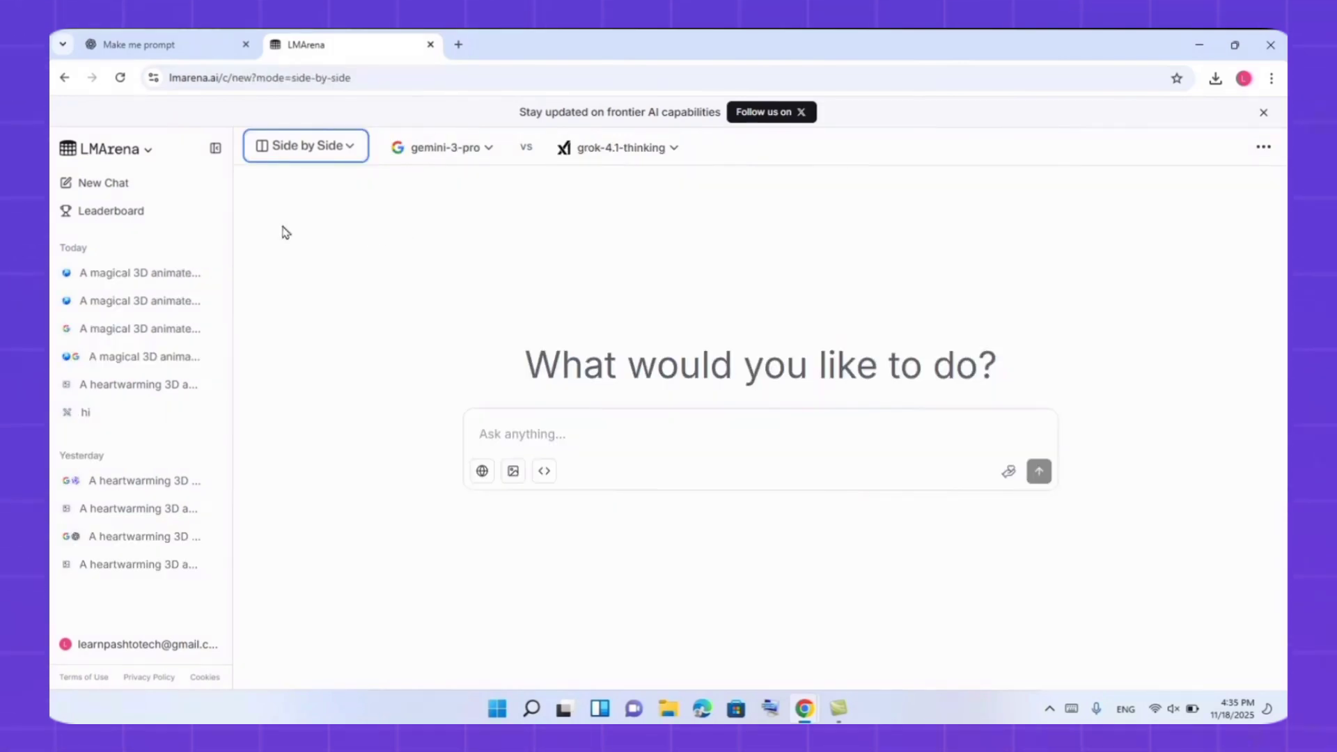
Examine the model leaderboard overview and the Text and WebDev rankings
{"action": "left_click", "coordinate": [139, 213]}
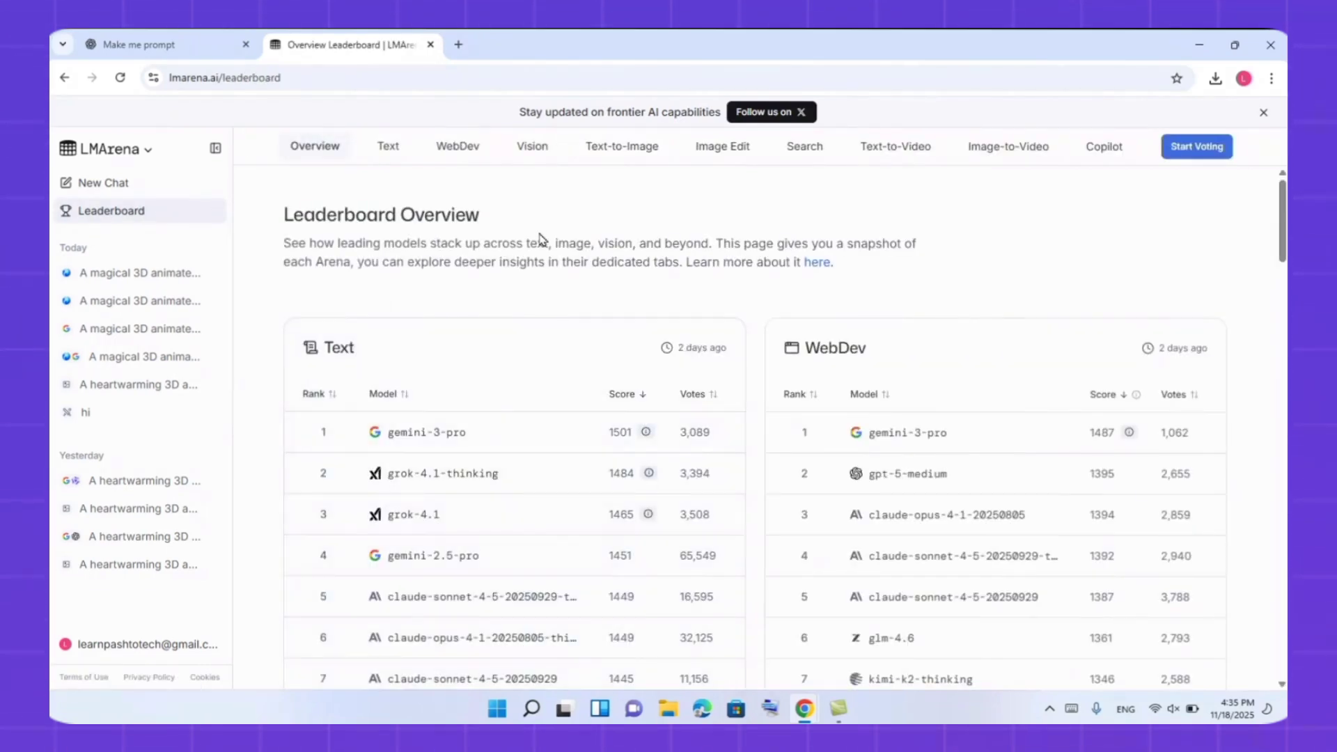
{"action": "scroll", "coordinate": [1284, 252], "scroll_direction": "down", "scroll_amount": 1}
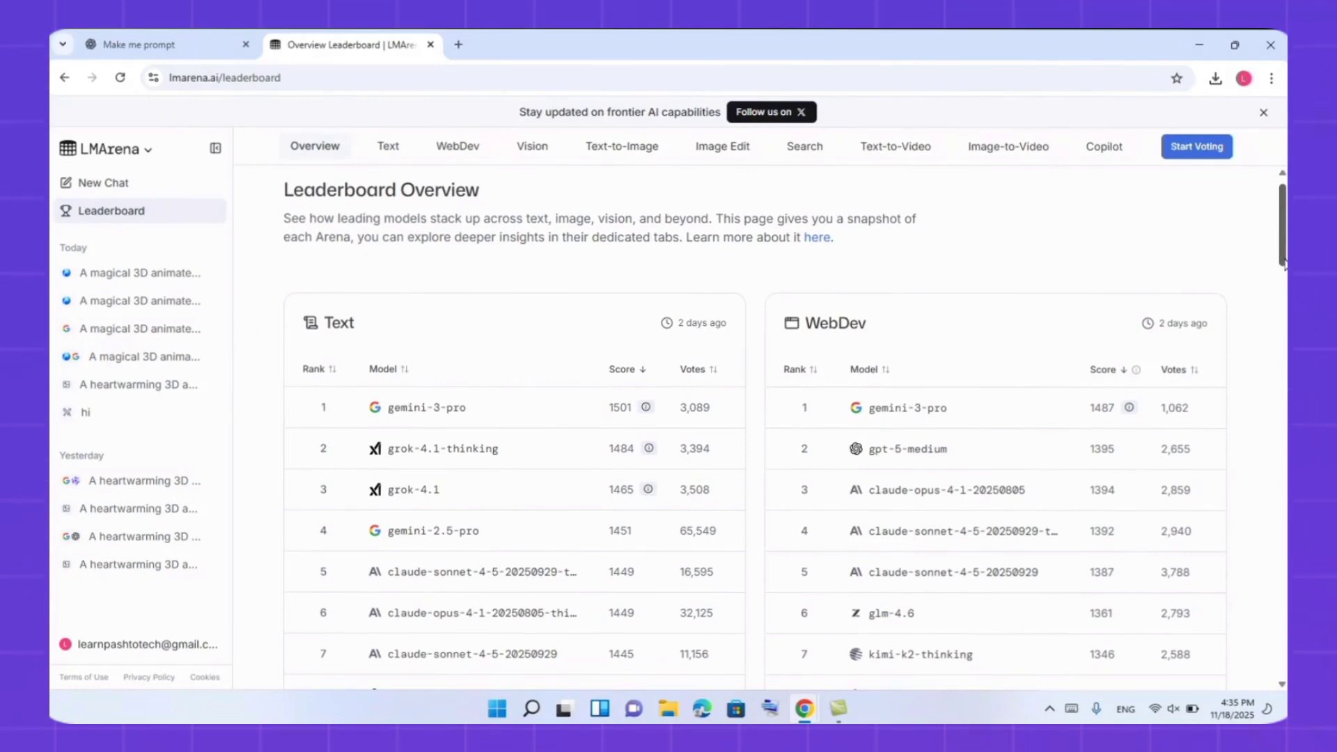
{"action": "scroll", "coordinate": [1284, 263], "scroll_direction": "up", "scroll_amount": 1}
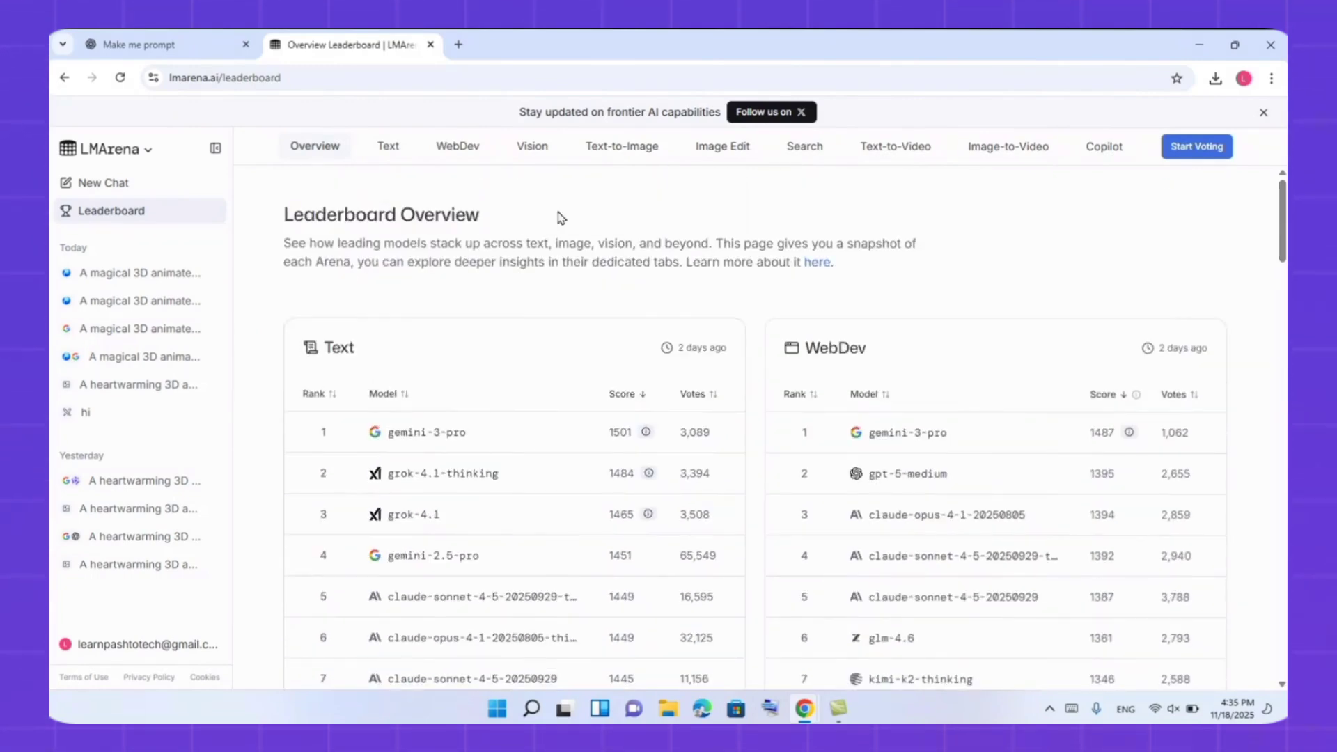
{"action": "left_click", "coordinate": [389, 152]}
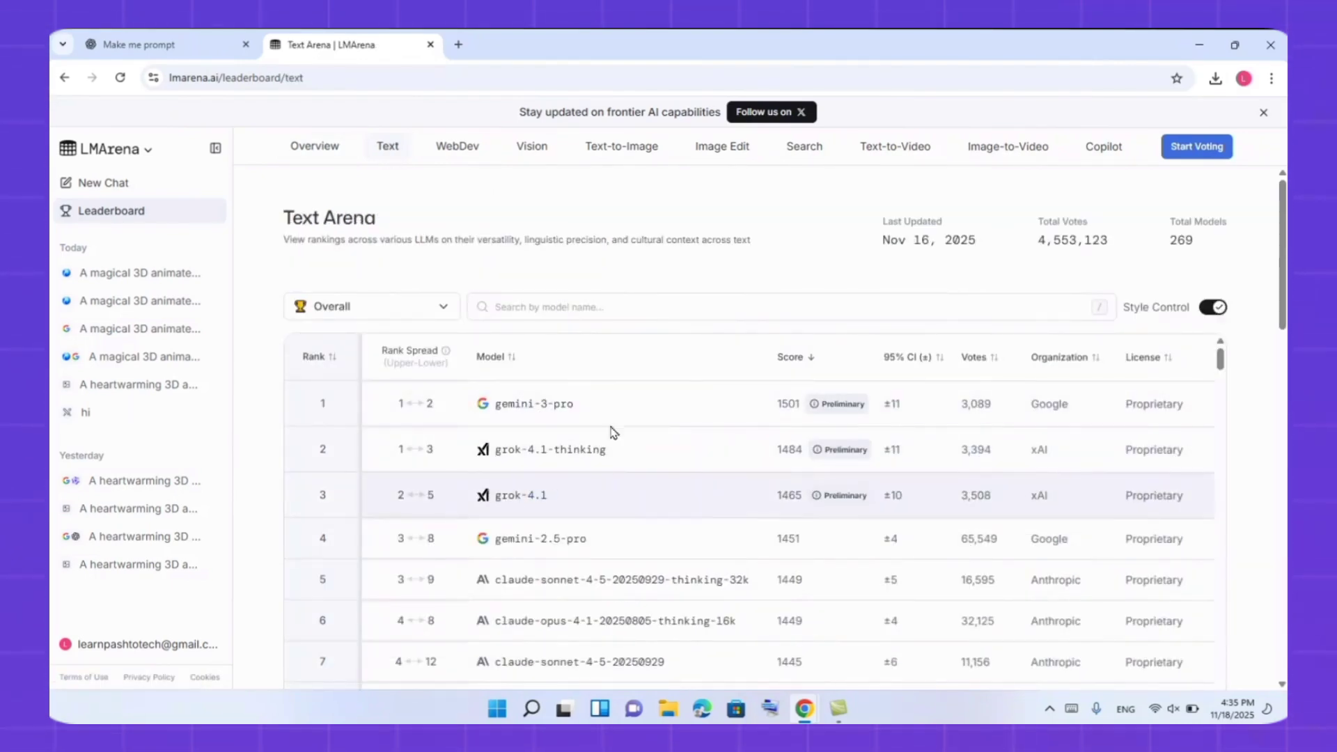
{"action": "left_click", "coordinate": [464, 153]}
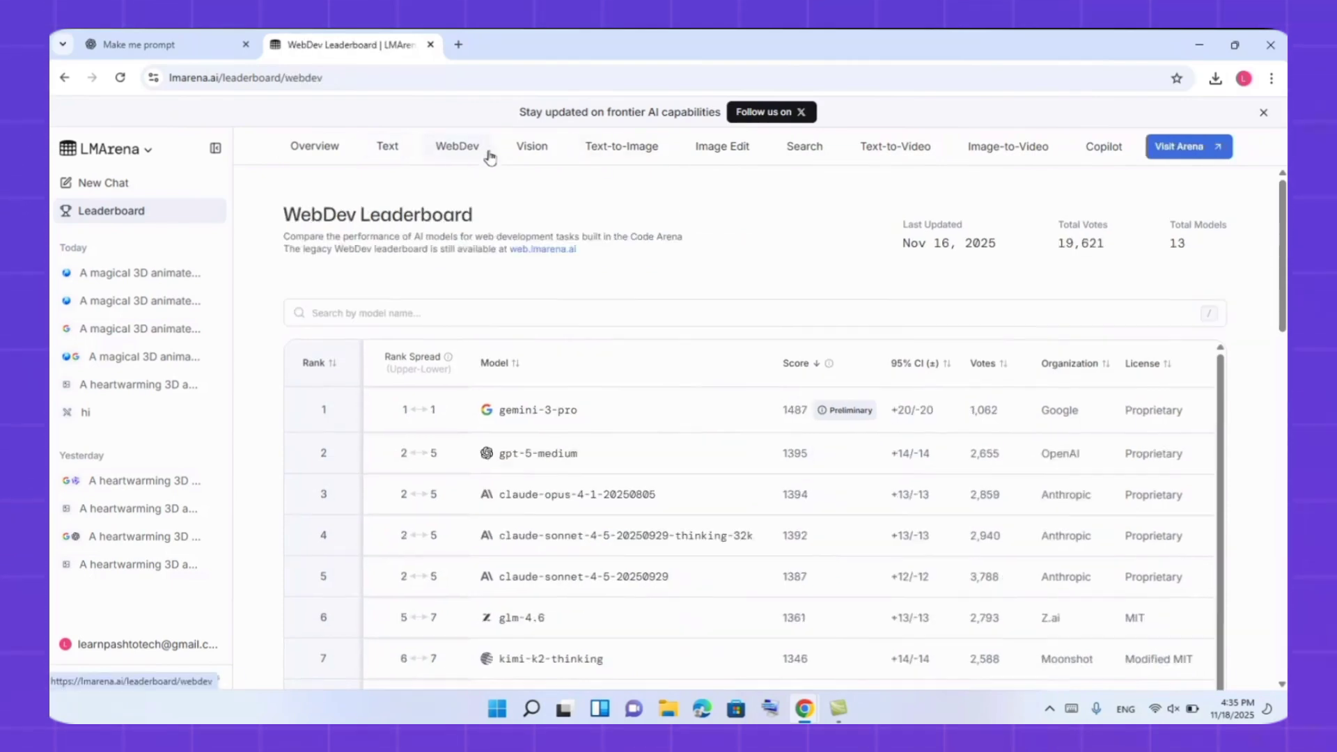
{"action": "left_click", "coordinate": [484, 409]}
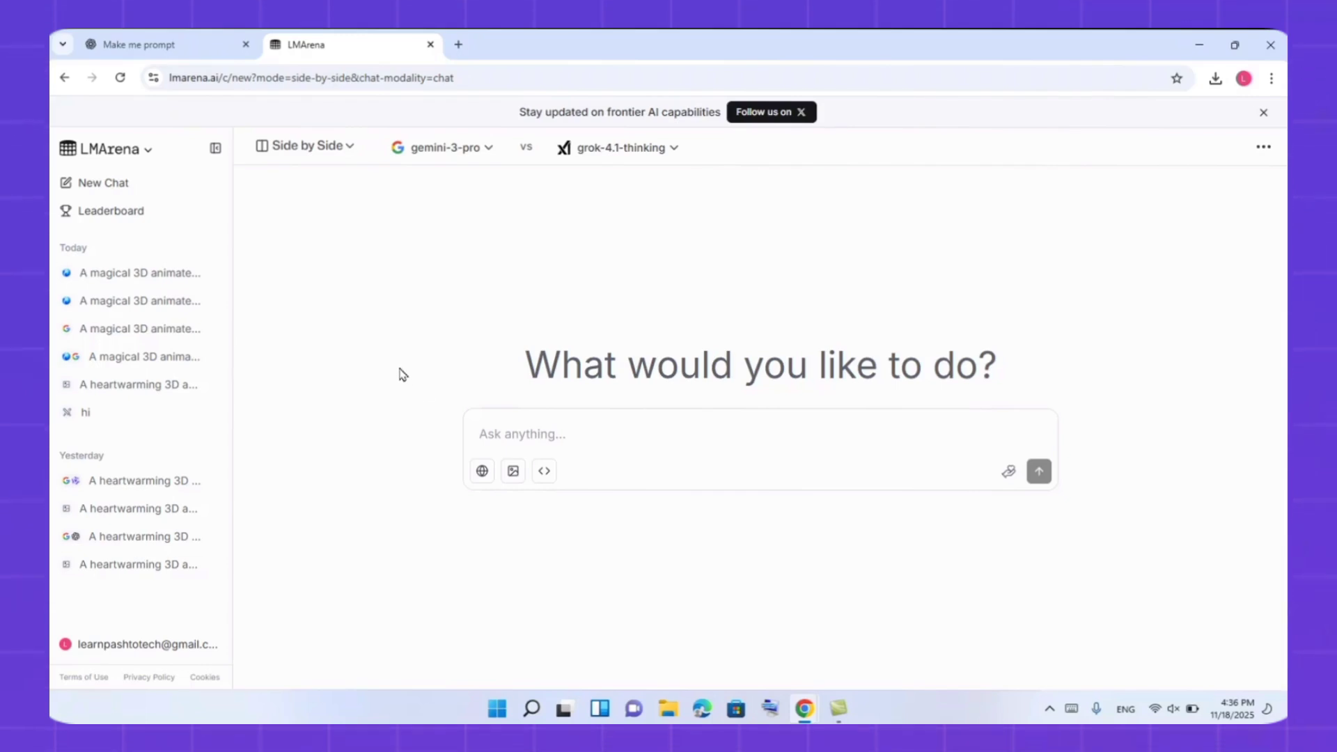
Join the LMArena Discord server through its invite and complete the steps required to post in its video-arena-1 channel
{"action": "left_click", "coordinate": [142, 152]}
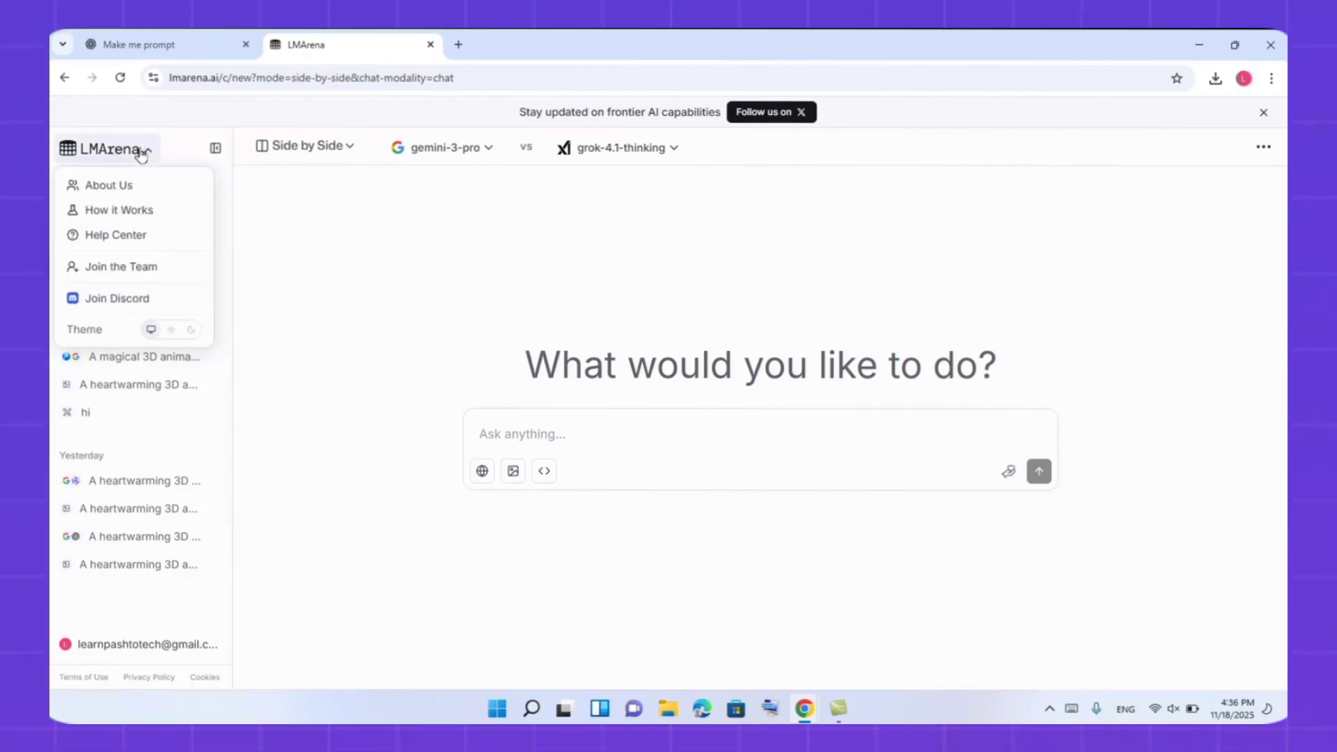
{"action": "left_click", "coordinate": [113, 305]}
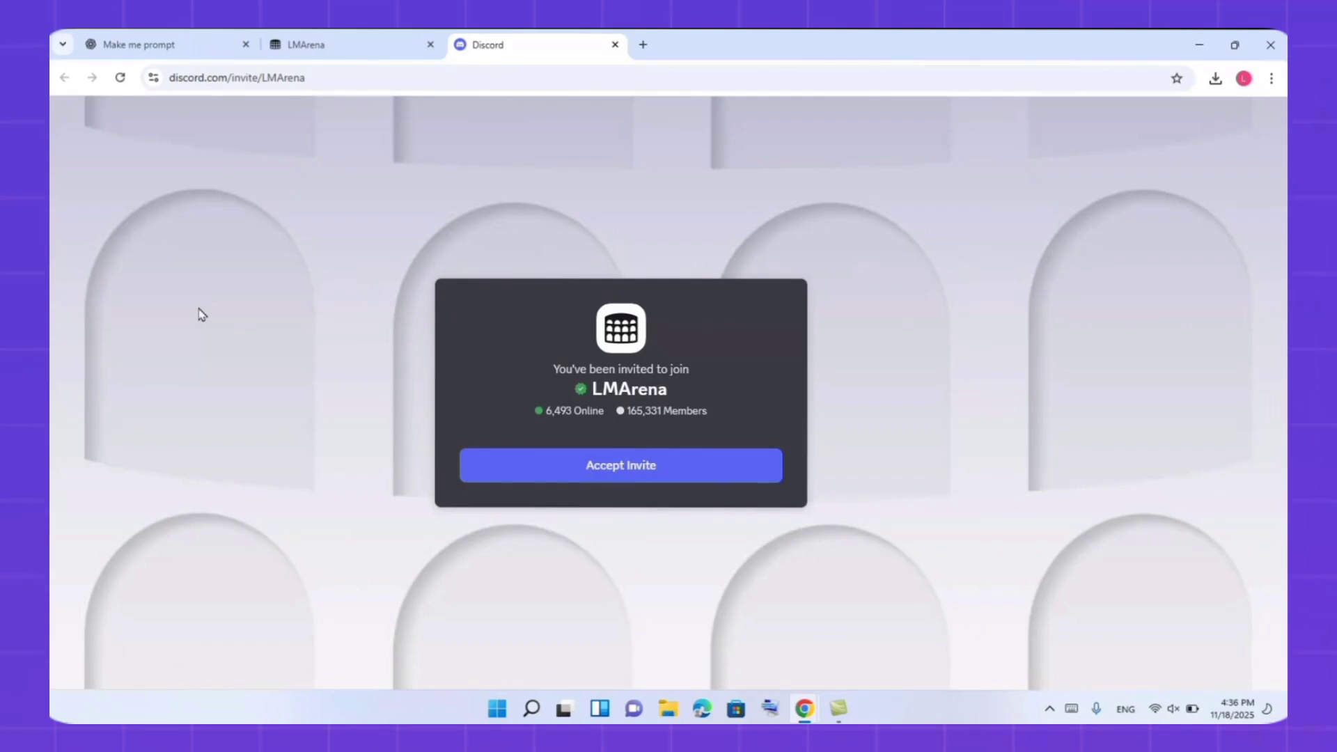
{"action": "left_click", "coordinate": [578, 465]}
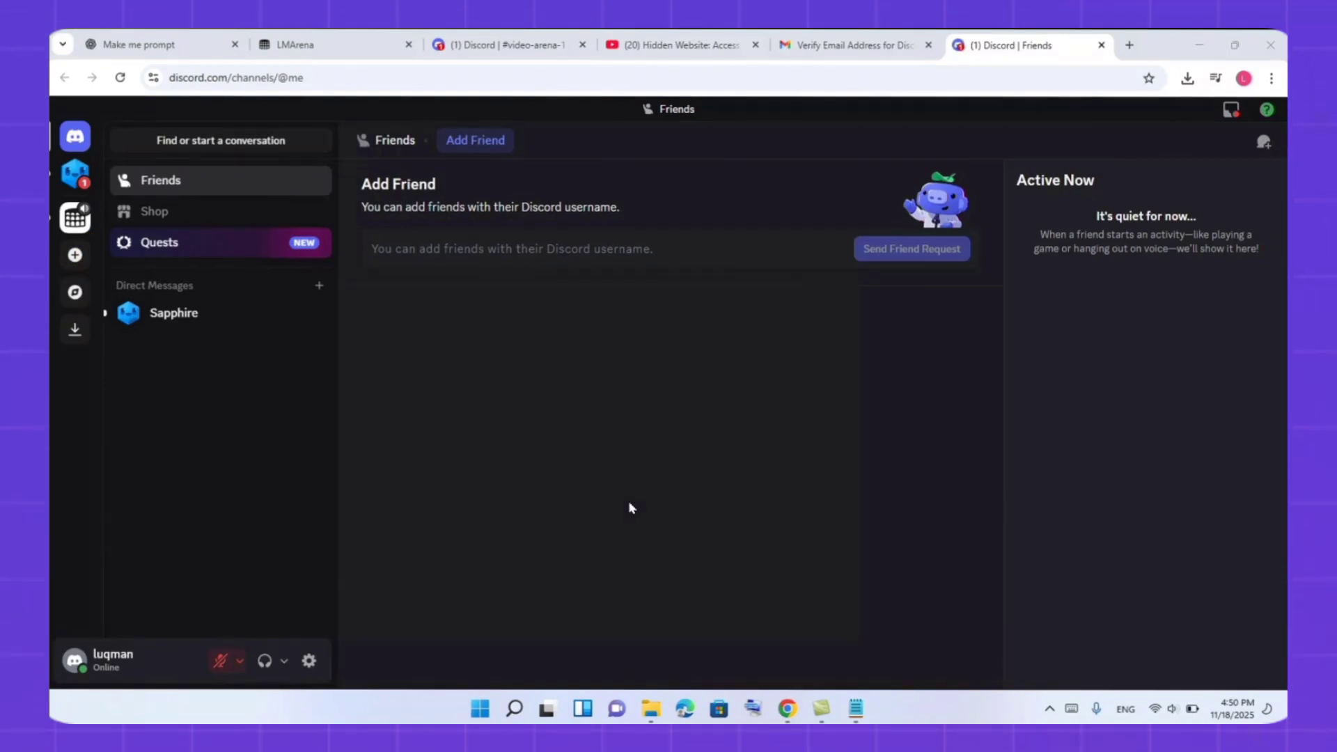
{"action": "left_click", "coordinate": [75, 219]}
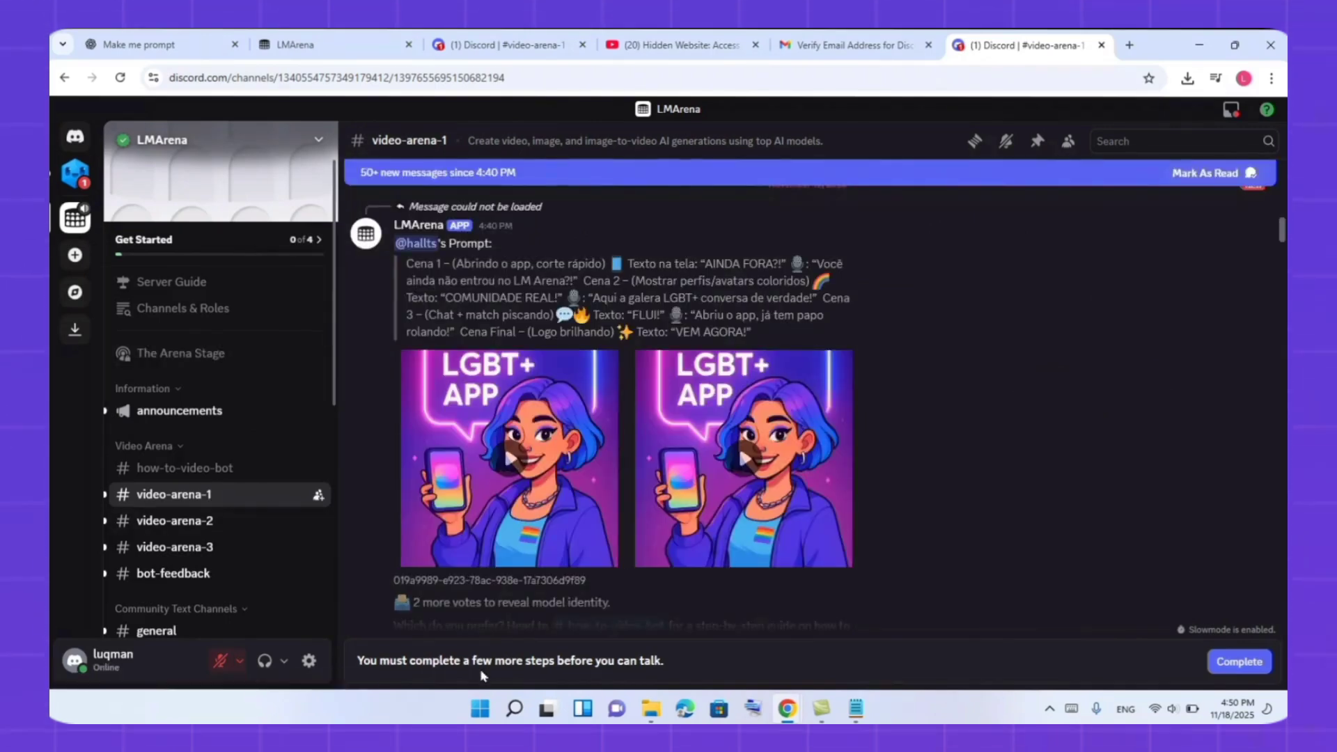
{"action": "left_click", "coordinate": [1239, 661]}
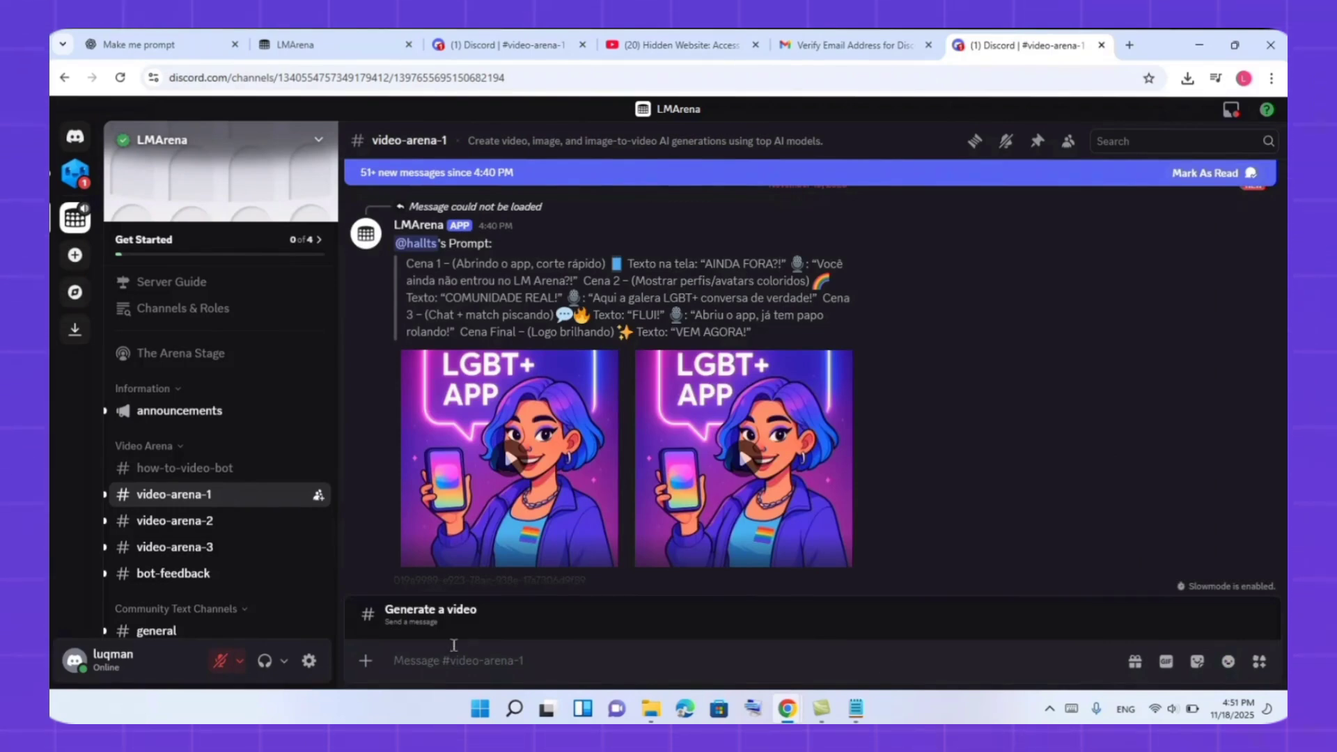
Attach the downloaded image of the boy walking with his dog to a new message in video-arena-1
{"action": "left_click", "coordinate": [361, 667]}
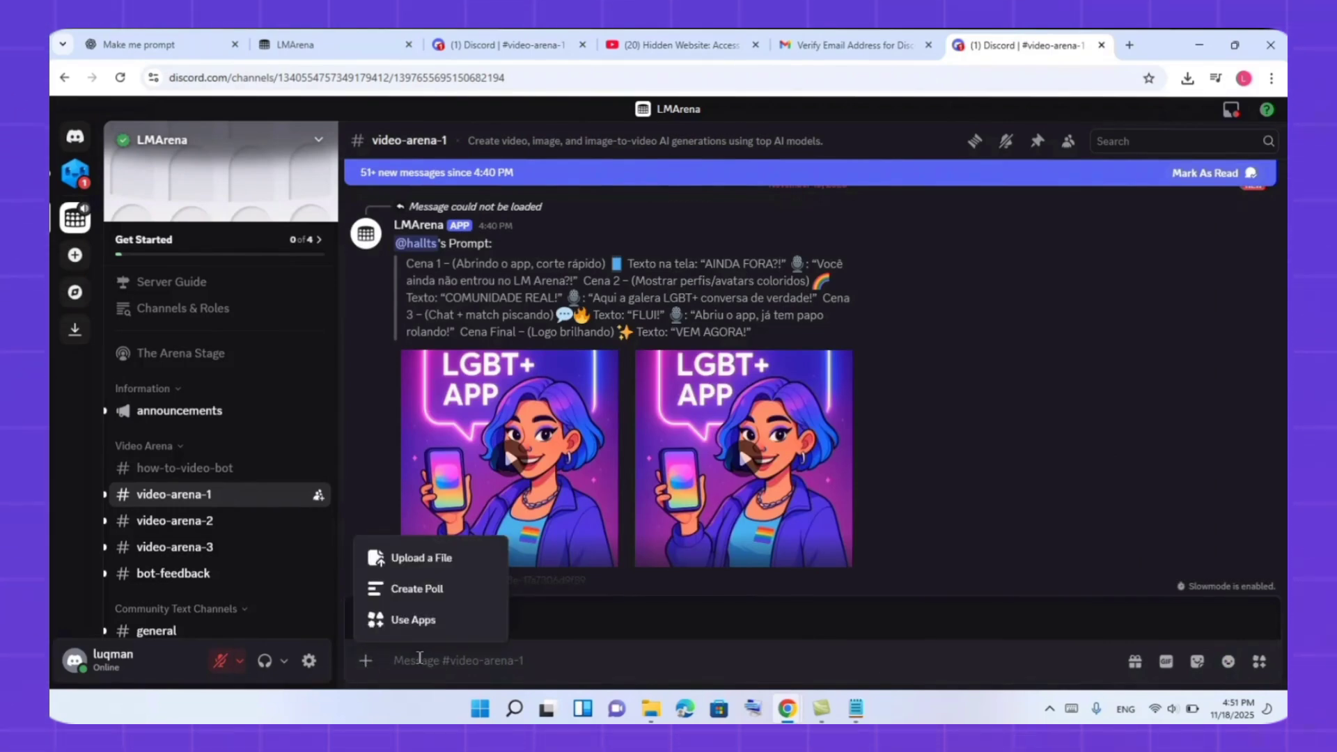
{"action": "left_click", "coordinate": [418, 659]}
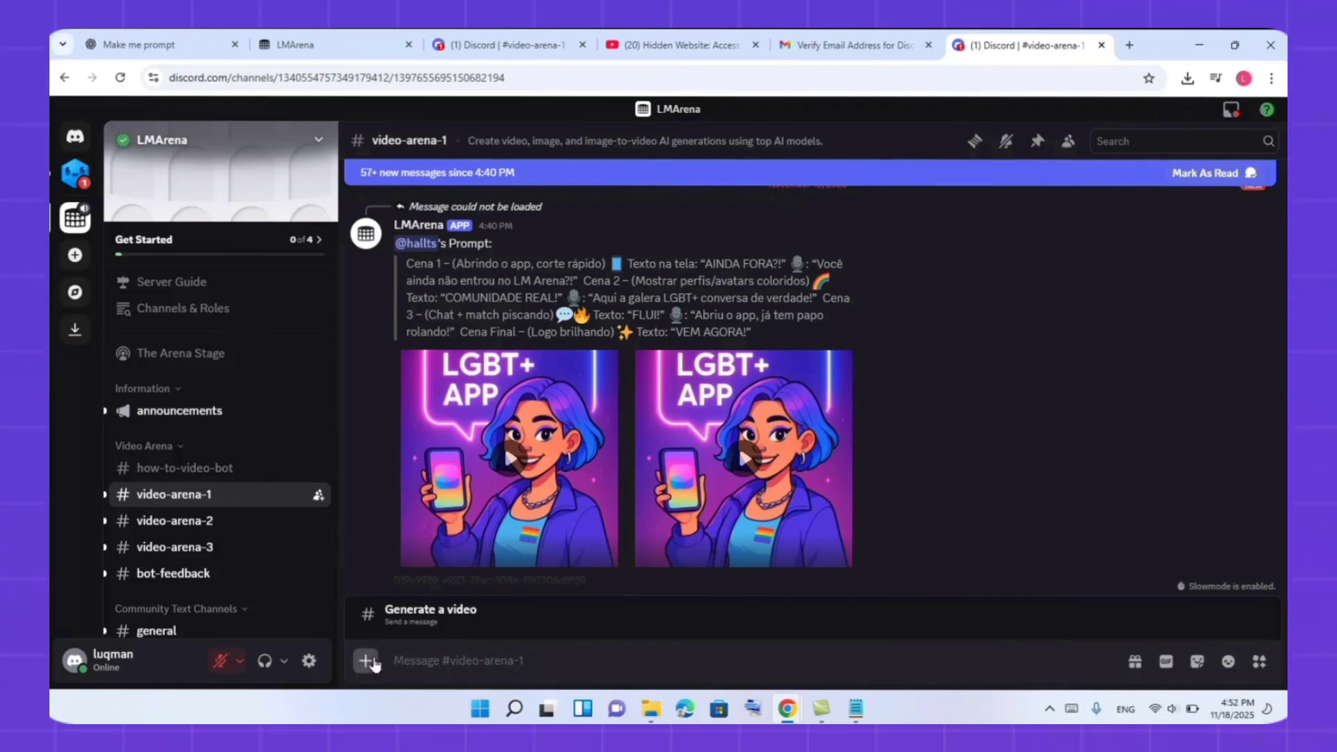
{"action": "left_click", "coordinate": [366, 660]}
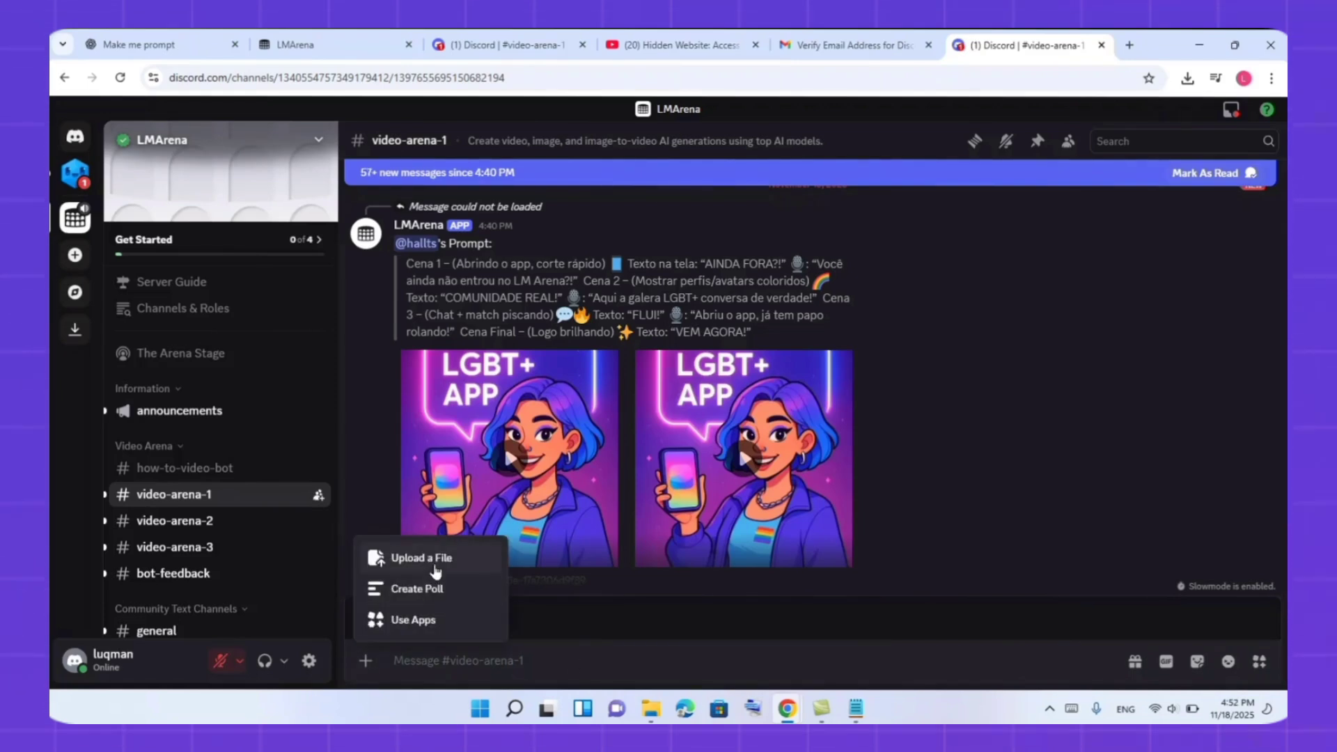
{"action": "left_click", "coordinate": [430, 558]}
{"action": "double_click", "coordinate": [239, 185]}
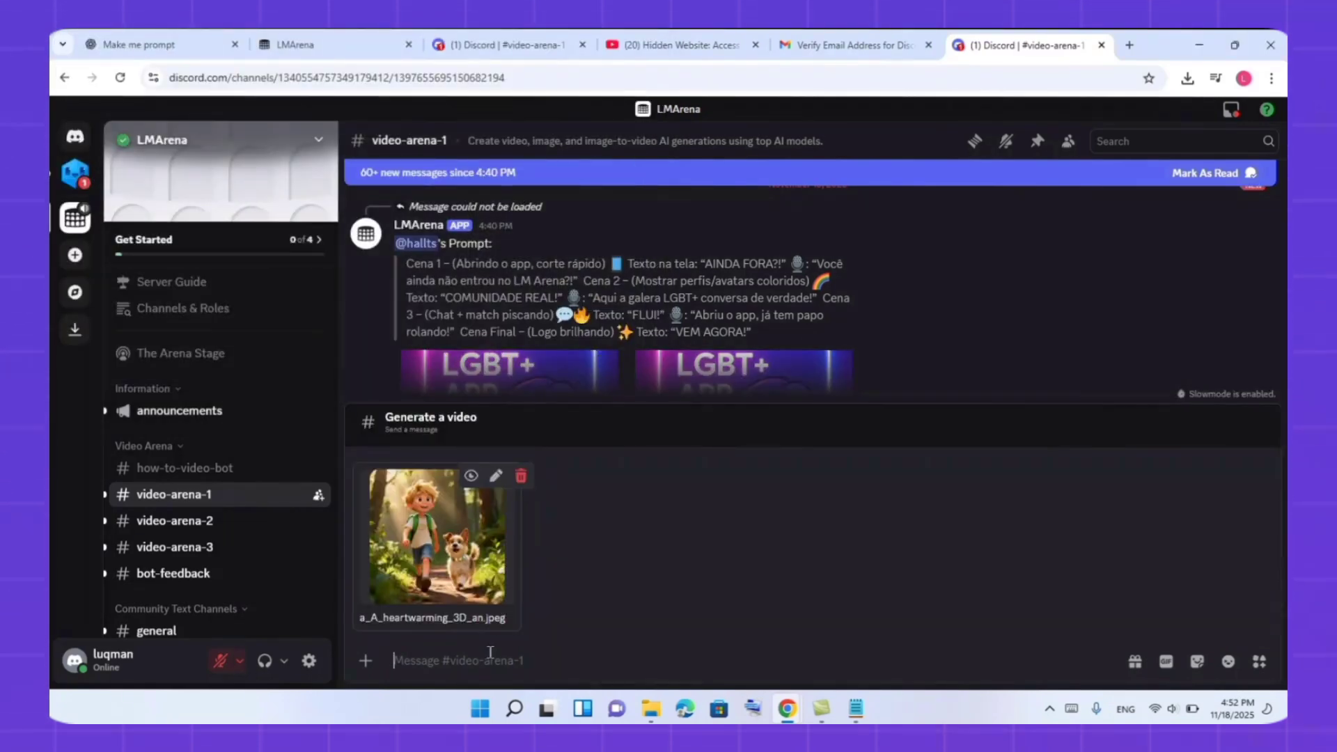
Add the text "mske it snimi" to the message with the attached image and send it
{"action": "type", "text": "m"}
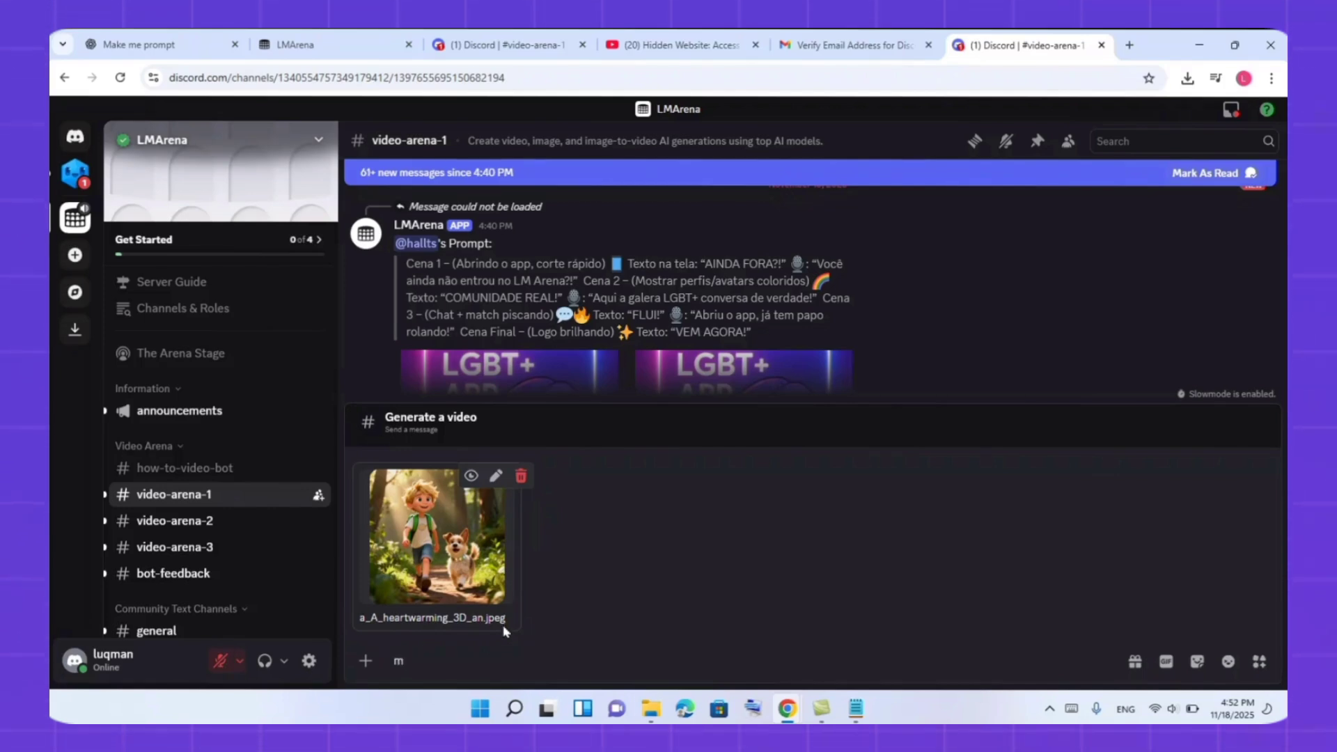
{"action": "type", "text": "ske it snimi"}
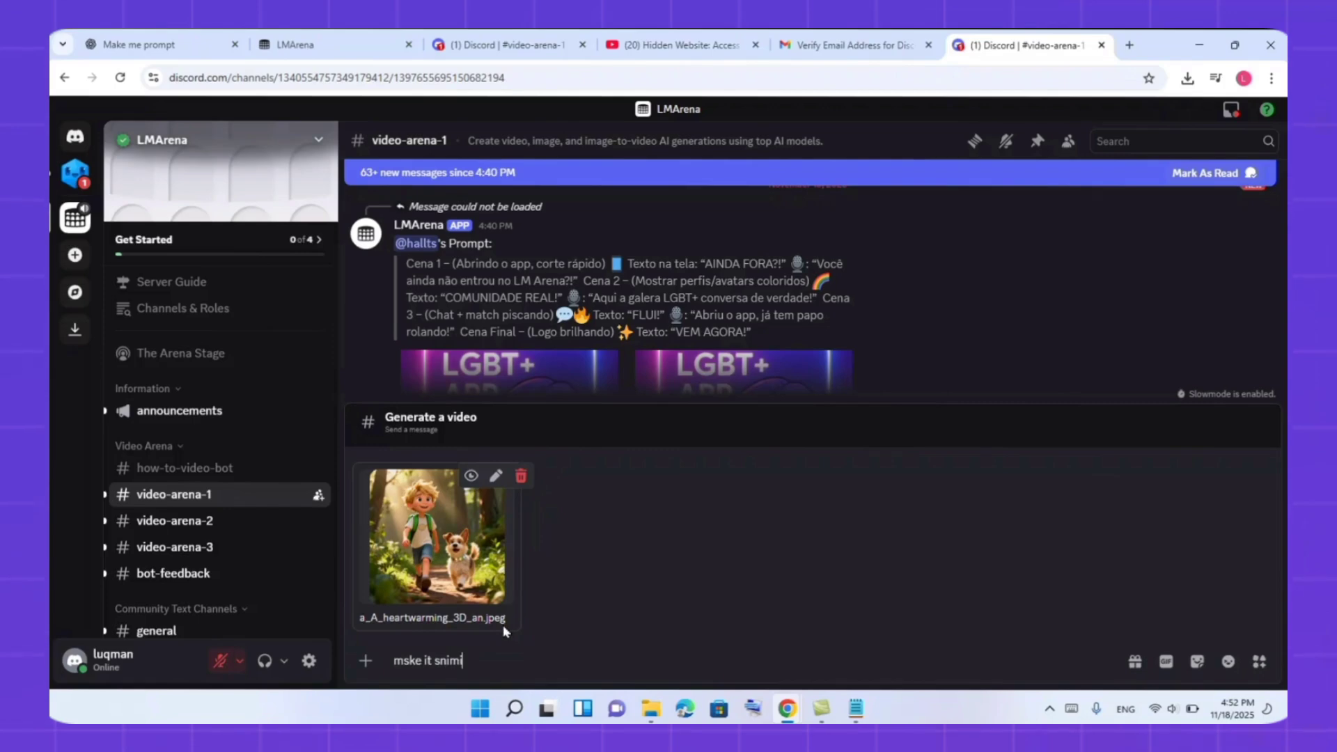
{"action": "key", "text": "Return"}
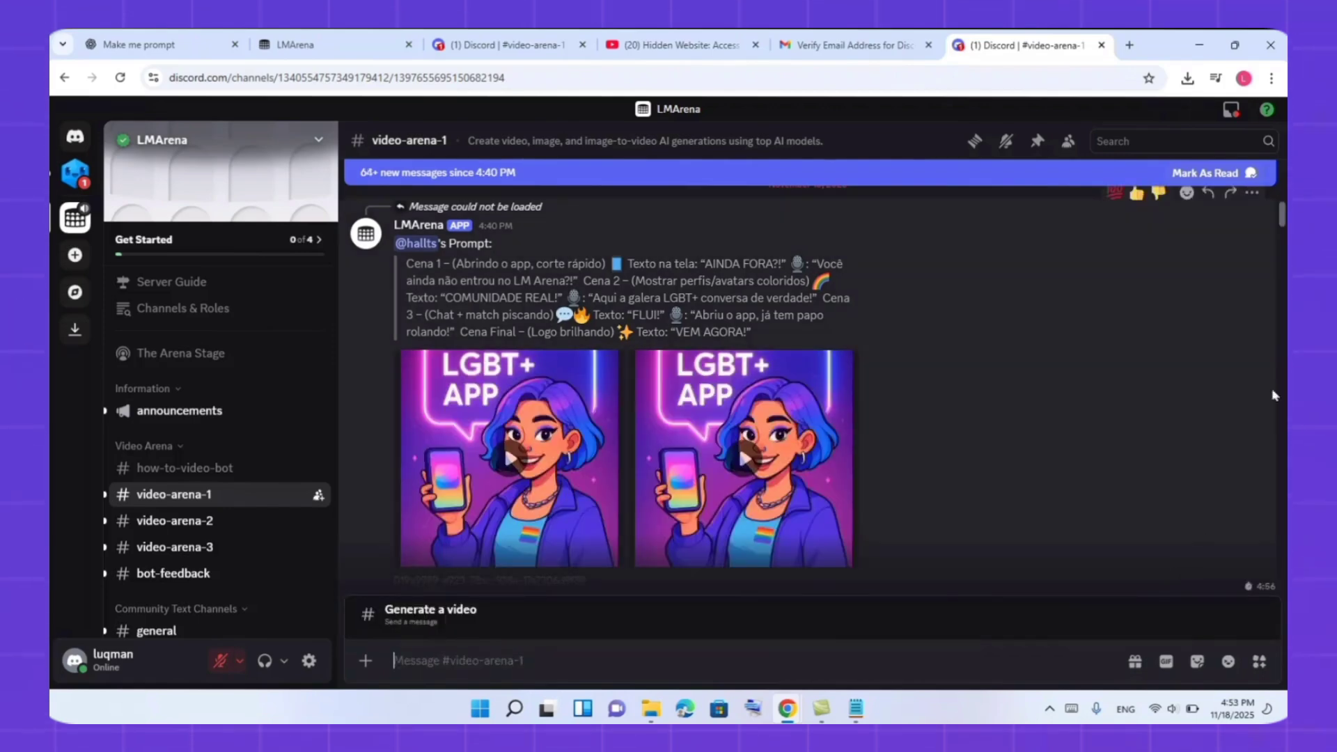
Play the generated podcast-studio video from the newest LMArena bot post in video-arena-1, and close the viewer
{"action": "scroll", "coordinate": [1281, 239], "scroll_direction": "down", "scroll_amount": 5}
{"action": "left_click_drag", "start_coordinate": [1281, 239], "coordinate": [1236, 637]}
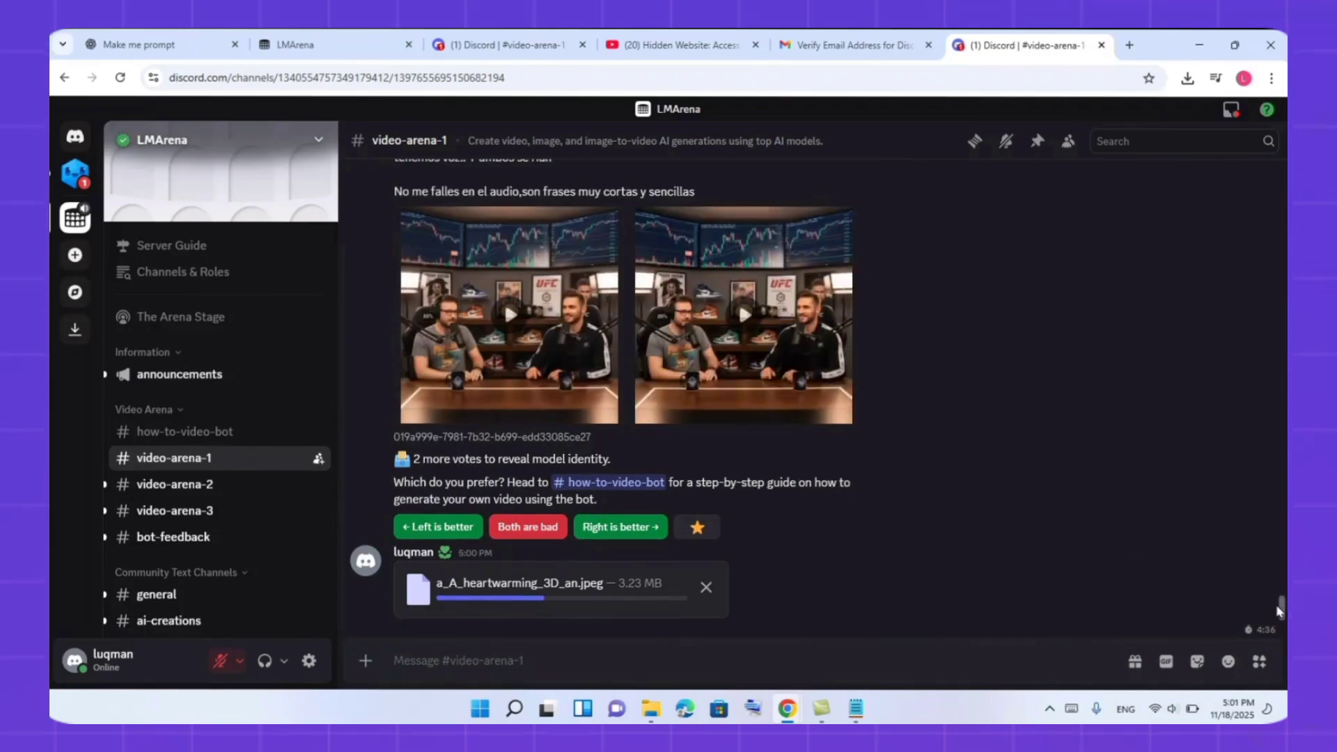
{"action": "left_click", "coordinate": [749, 328]}
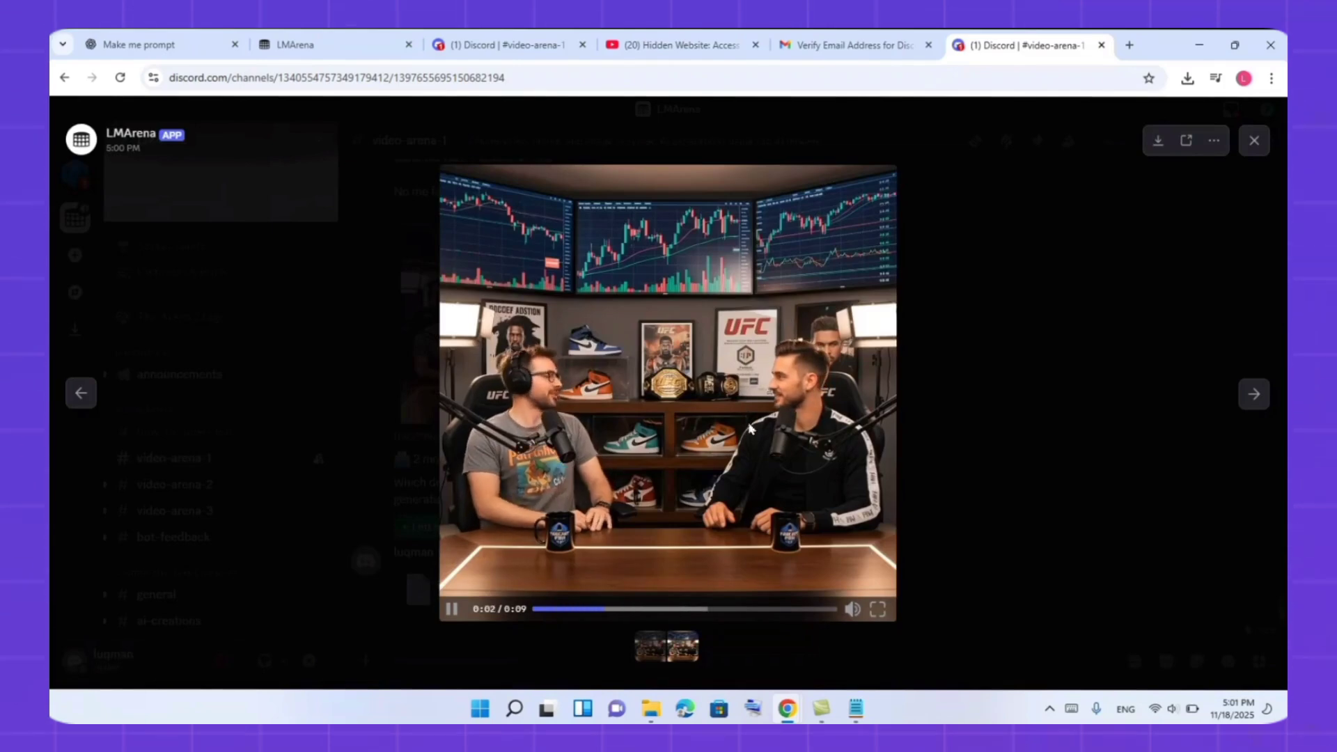
{"action": "left_click", "coordinate": [1005, 393]}
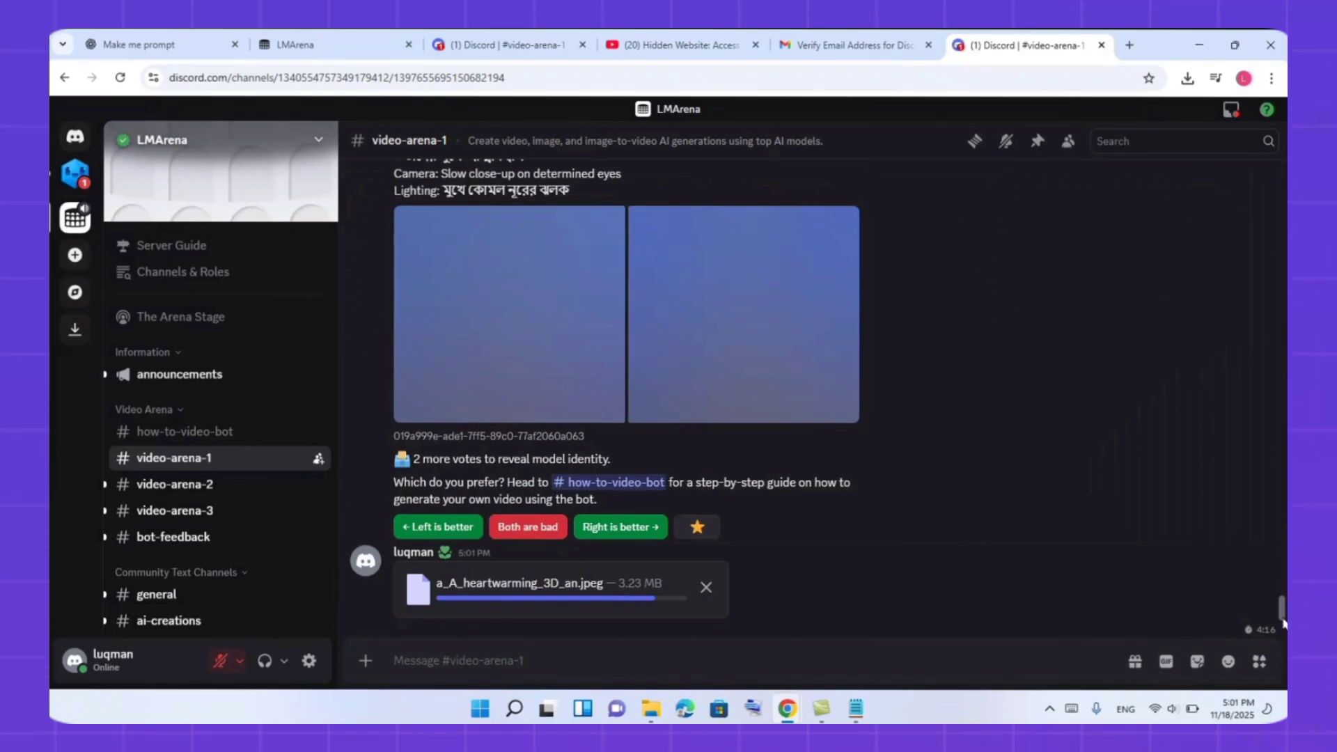
Find the posted message with the boy and dog image, view the image enlarged, and return to the channel's newest messages
{"action": "left_click_drag", "start_coordinate": [1283, 622], "coordinate": [1268, 646]}
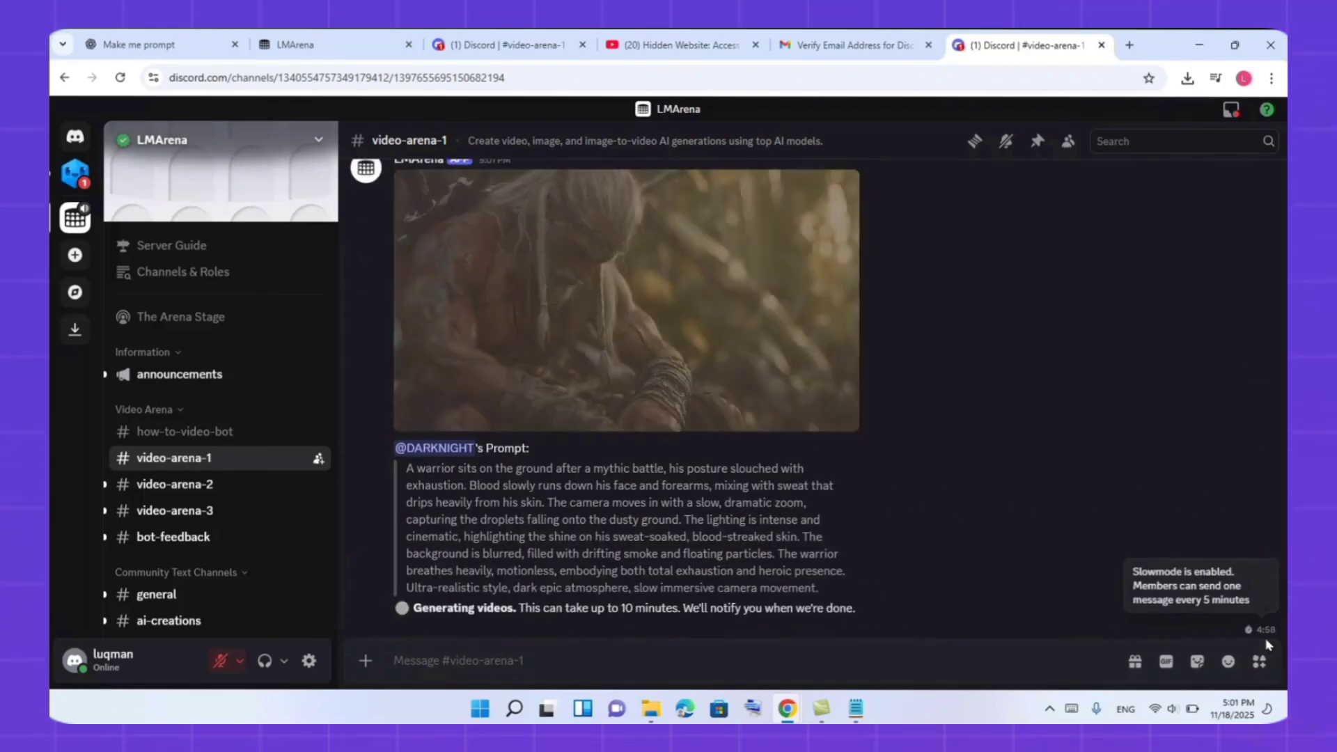
{"action": "mouse_move", "coordinate": [1280, 611]}
{"action": "left_mouse_down"}
{"action": "mouse_move", "coordinate": [1282, 588]}
{"action": "mouse_move", "coordinate": [1282, 604]}
{"action": "left_mouse_up"}
{"action": "scroll", "coordinate": [1280, 610], "scroll_direction": "up", "scroll_amount": 3}
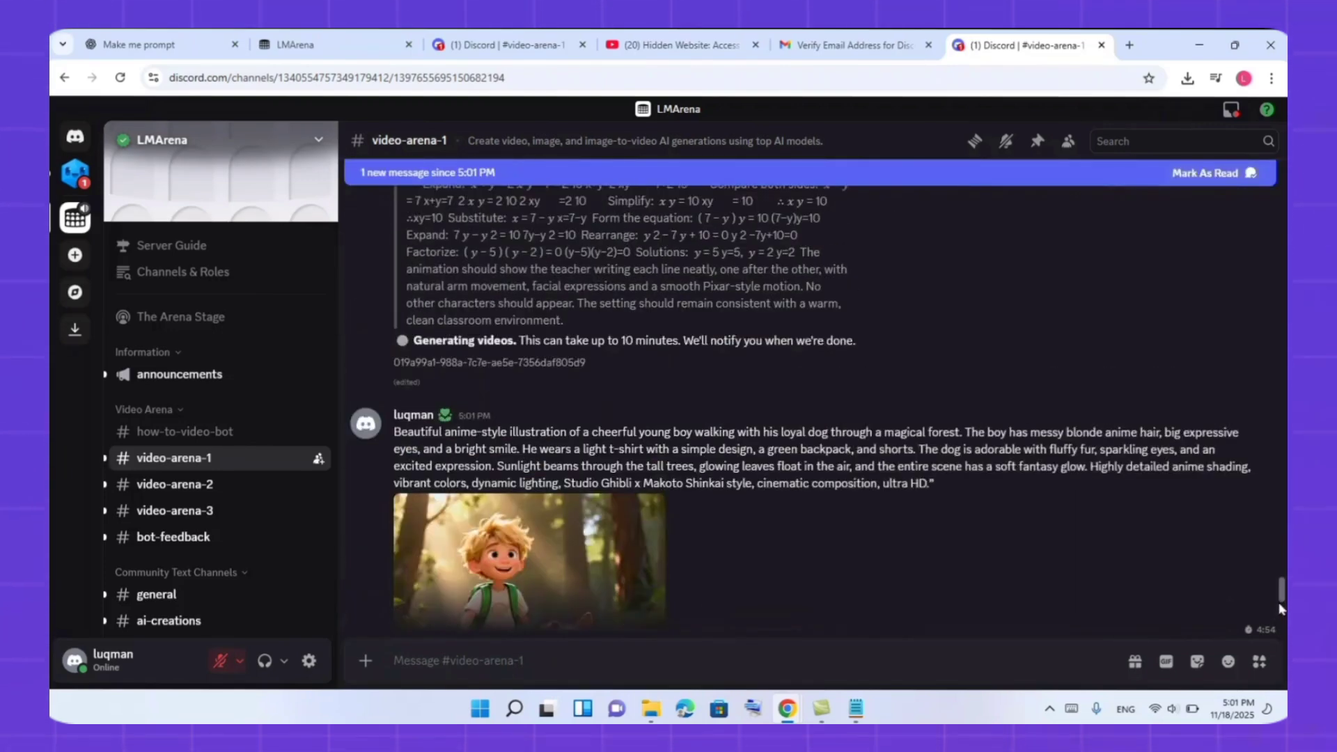
{"action": "scroll", "coordinate": [1279, 611], "scroll_direction": "down", "scroll_amount": 2}
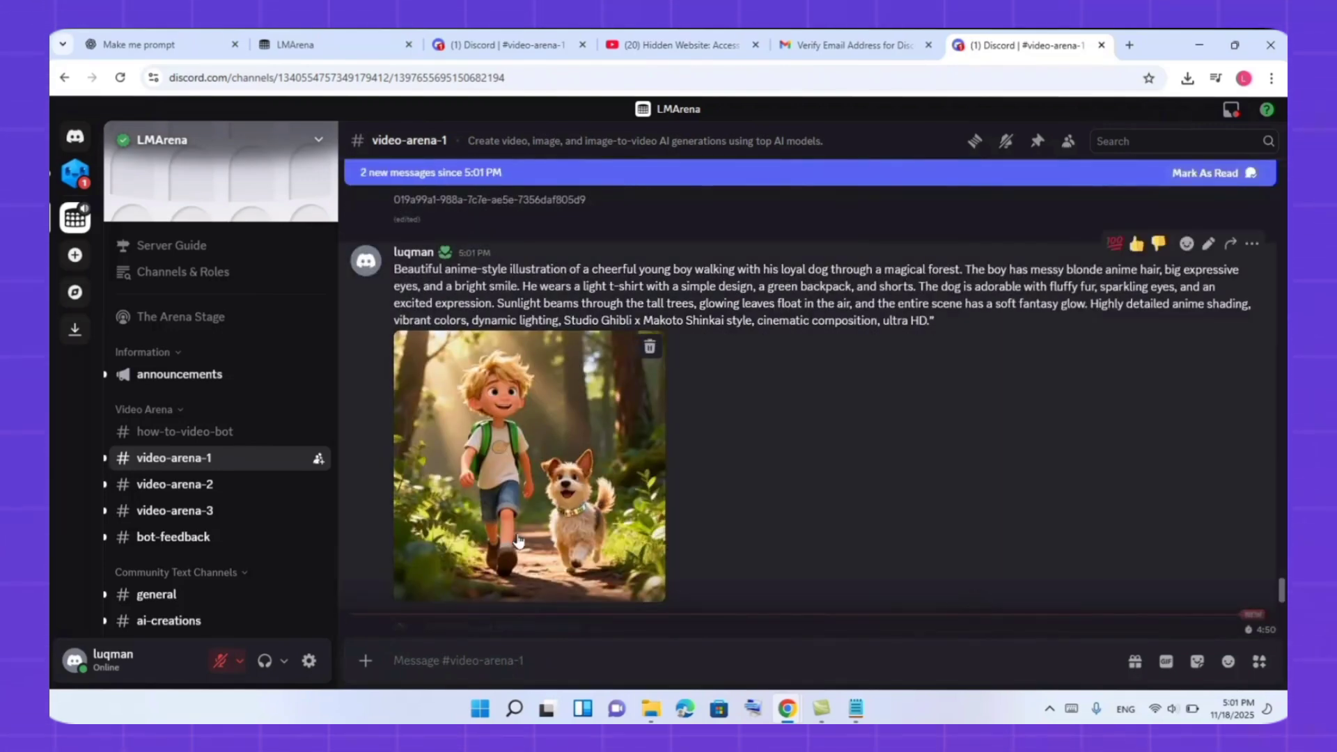
{"action": "left_click", "coordinate": [517, 541]}
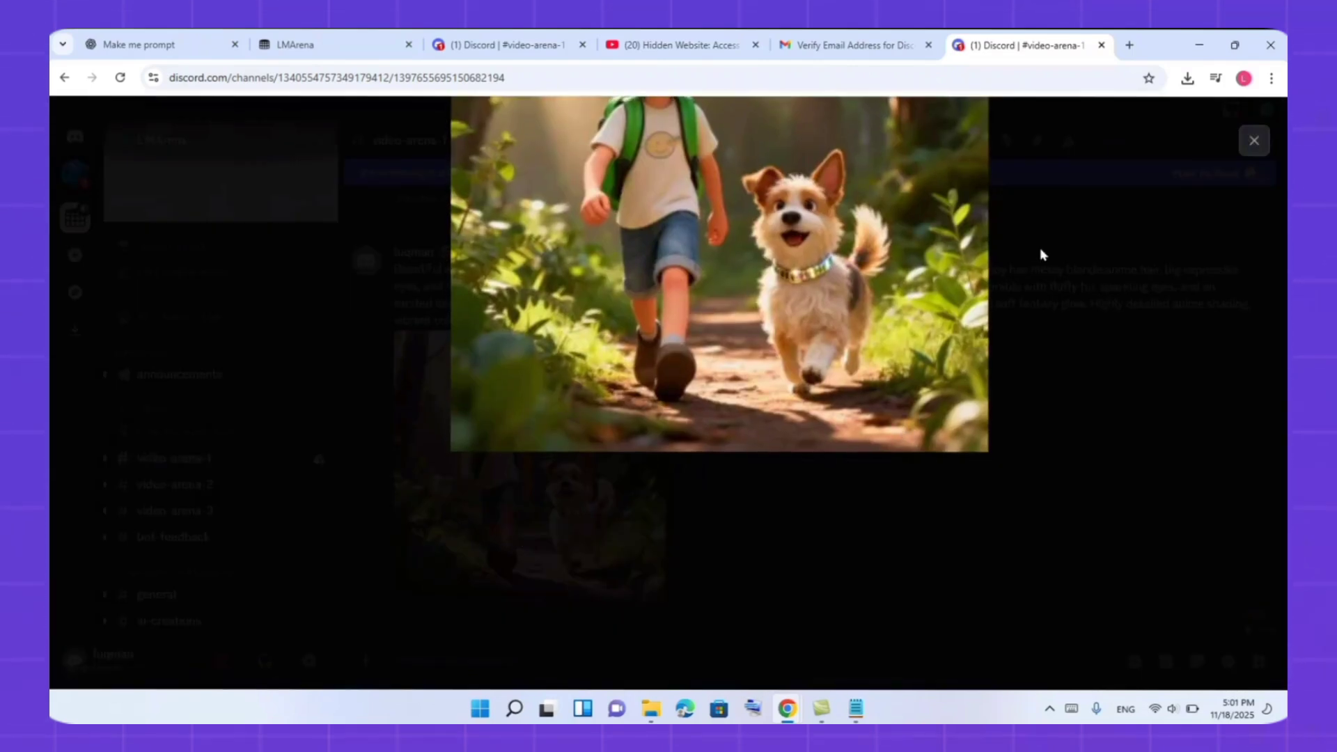
{"action": "left_click", "coordinate": [1255, 151]}
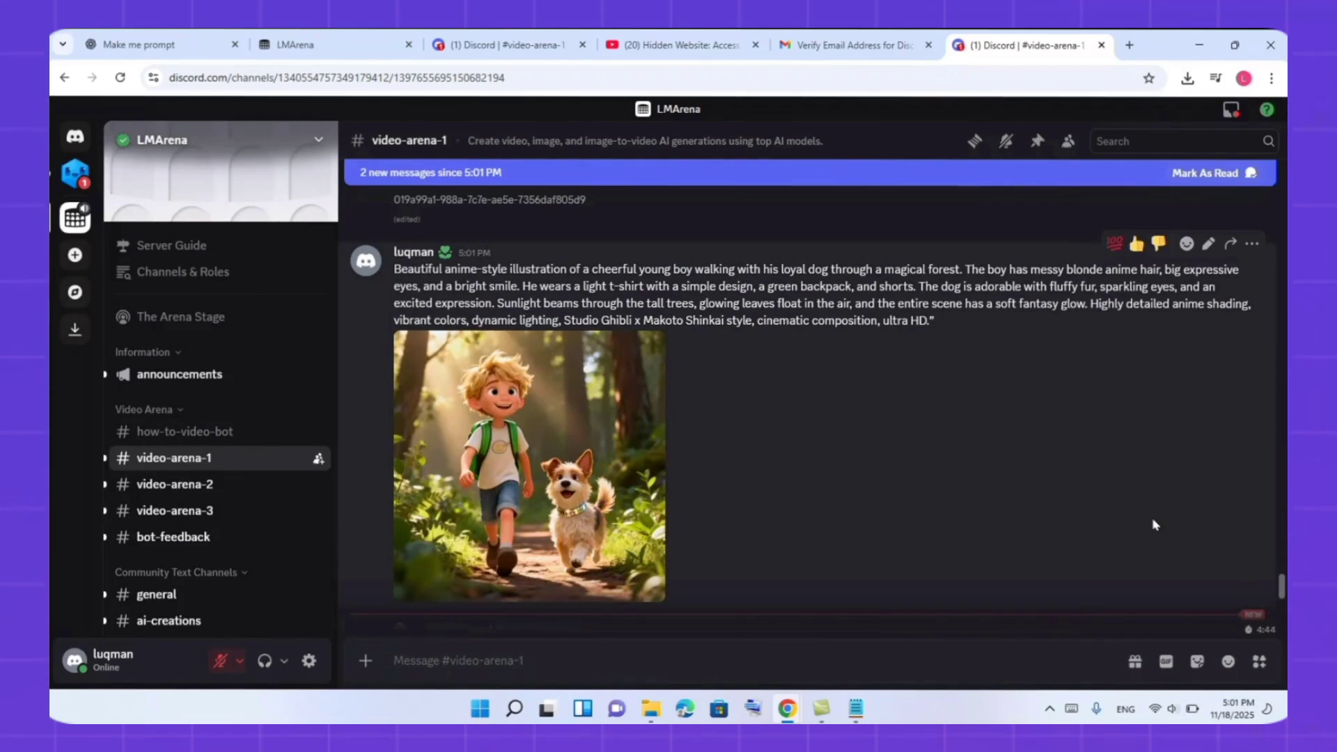
{"action": "left_click_drag", "start_coordinate": [1279, 590], "coordinate": [1280, 622]}
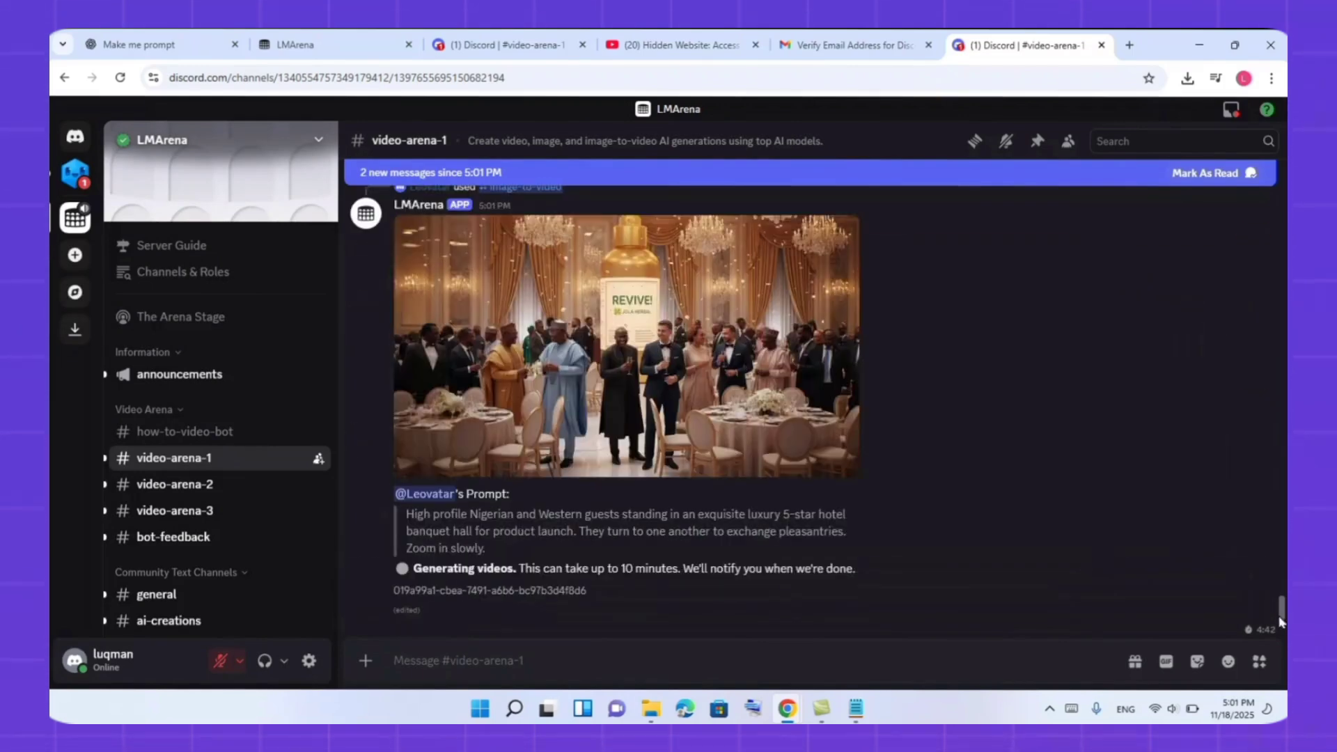